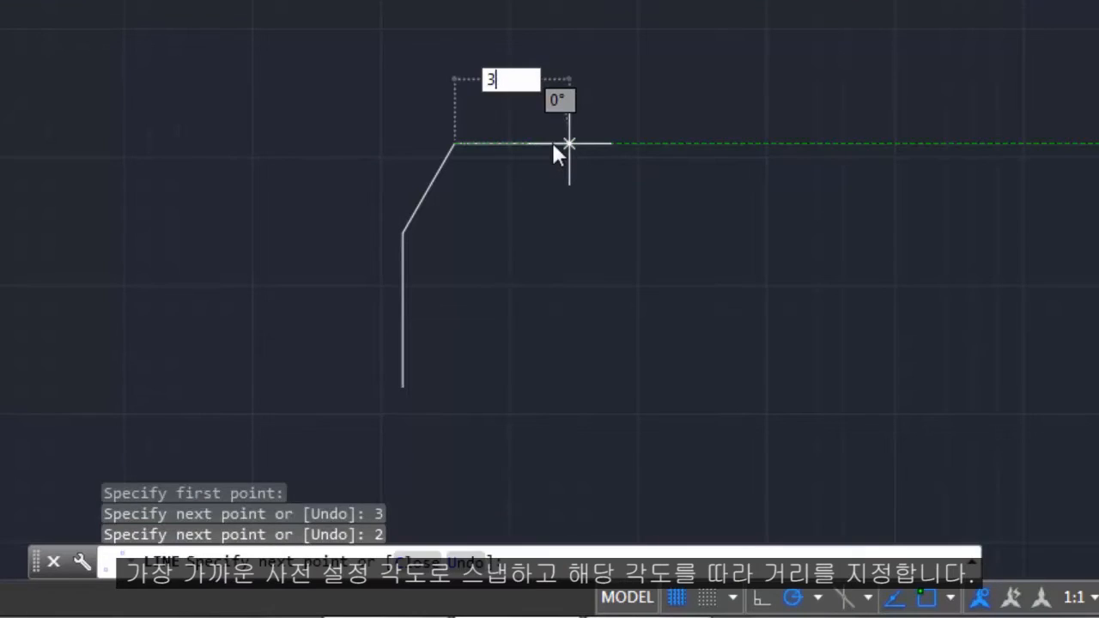
Step: Continue the line with a 3-unit horizontal segment and a 2-unit segment sloping down along the 300° polar direction
key(Return)
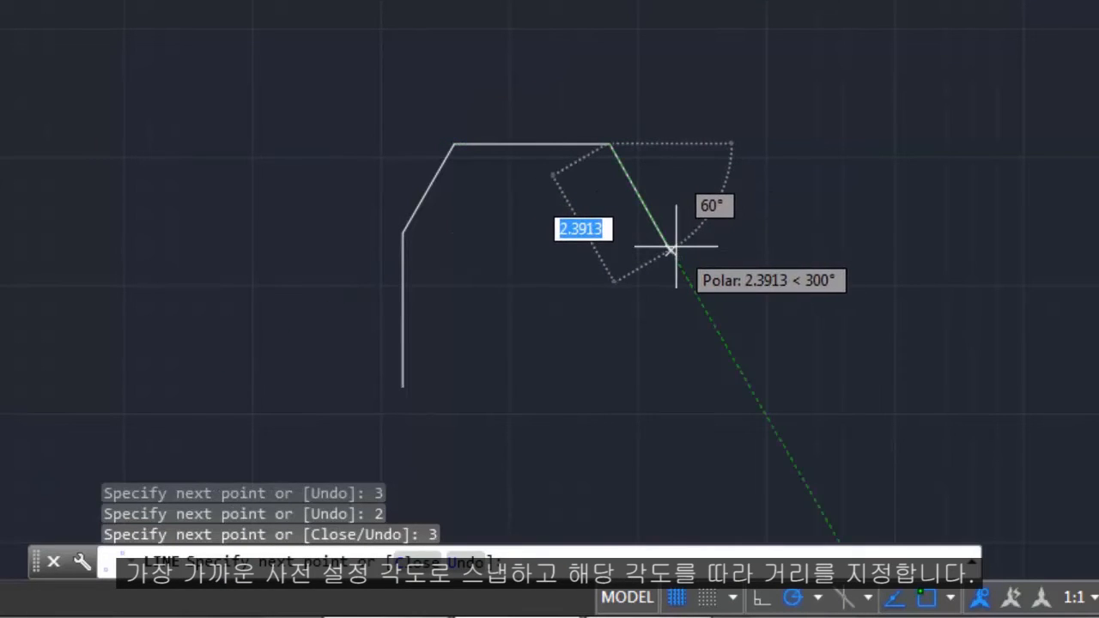
text(2)
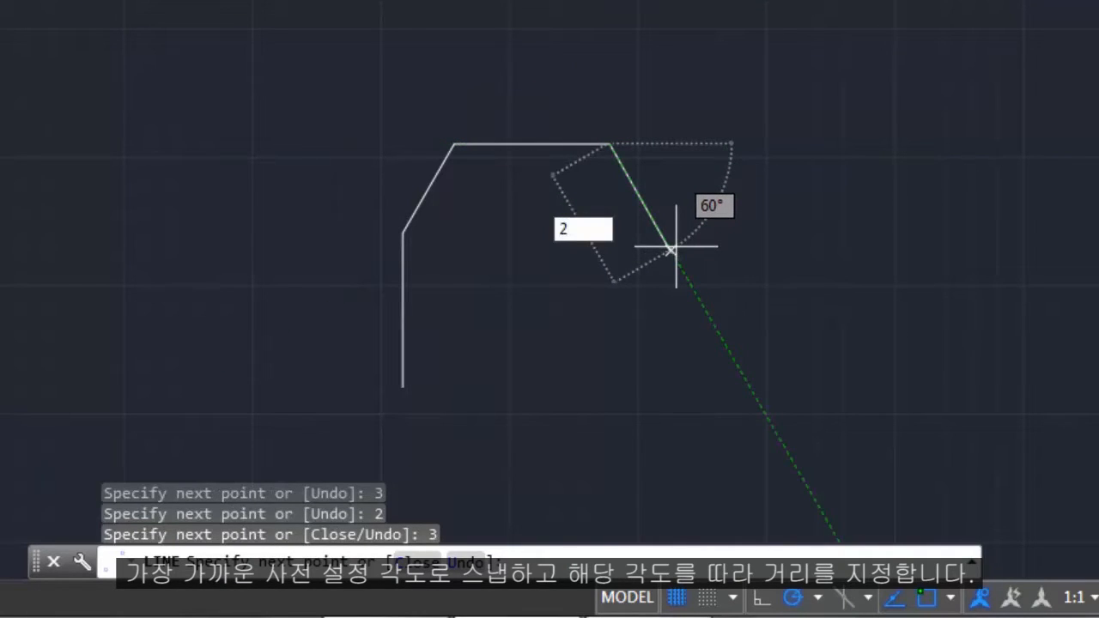
key(Return)
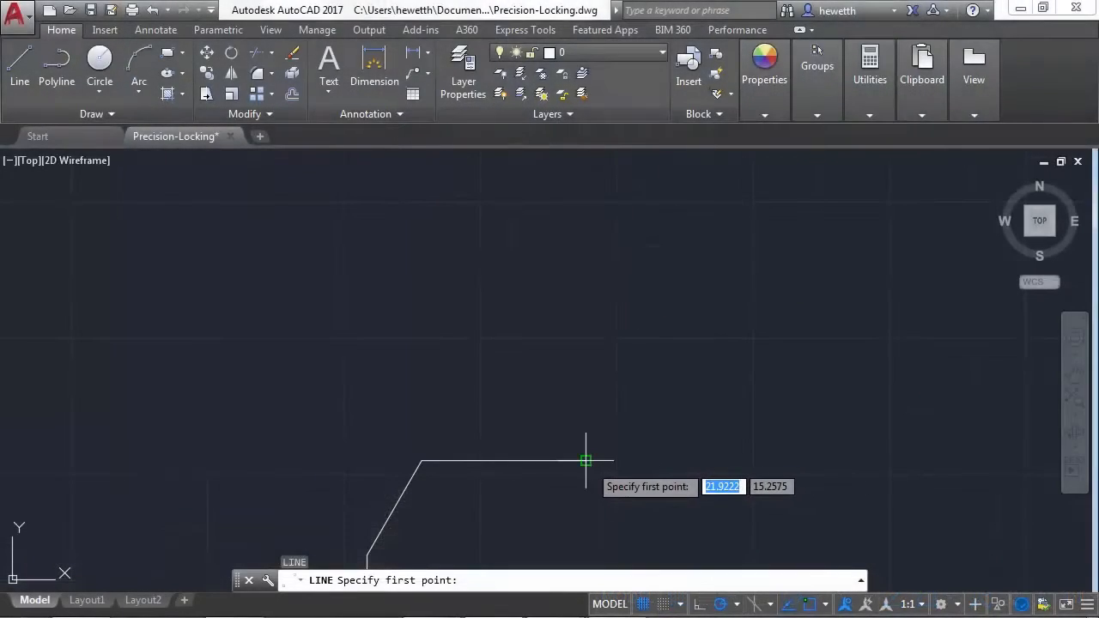
Step: Start a new line at the free endpoint of the horizontal segment and lock its angle to 45°
click(586, 462)
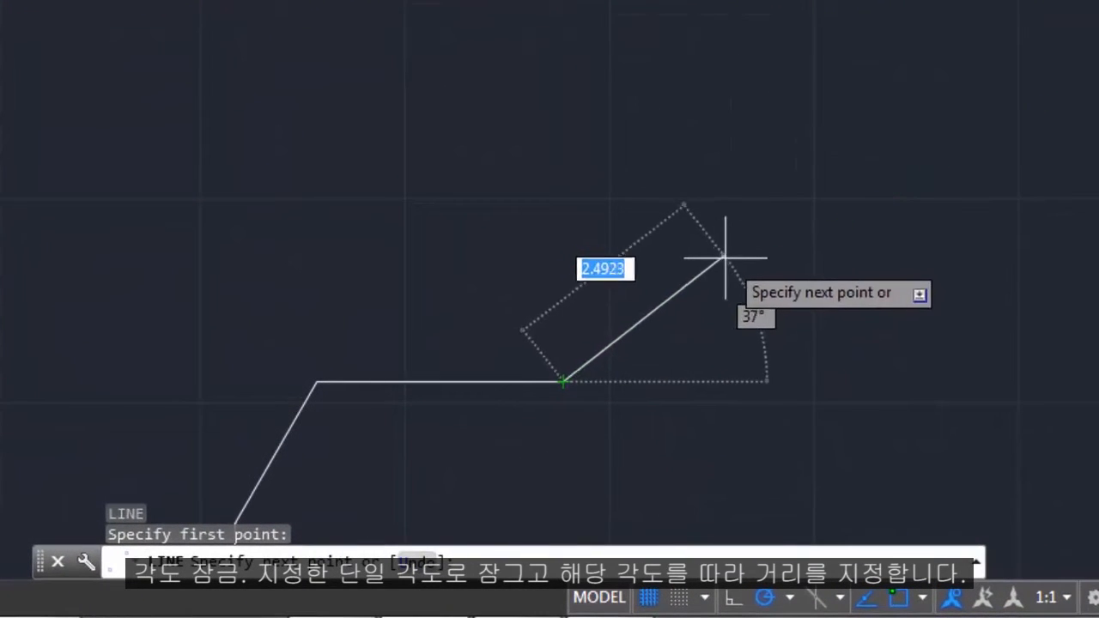
text(<)
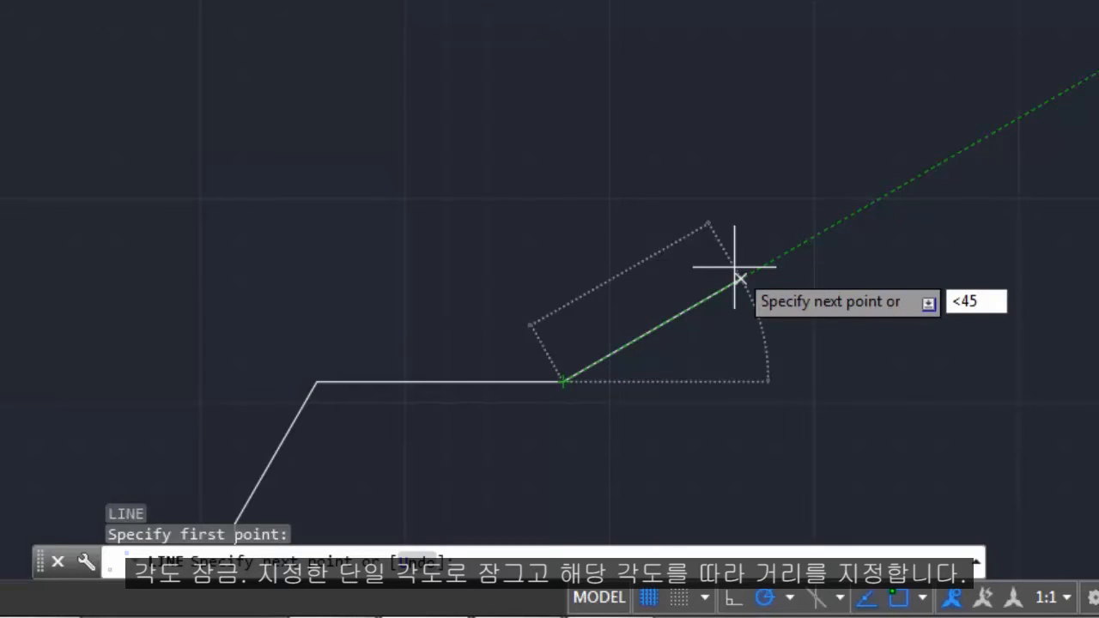
text(45)
key(Return)
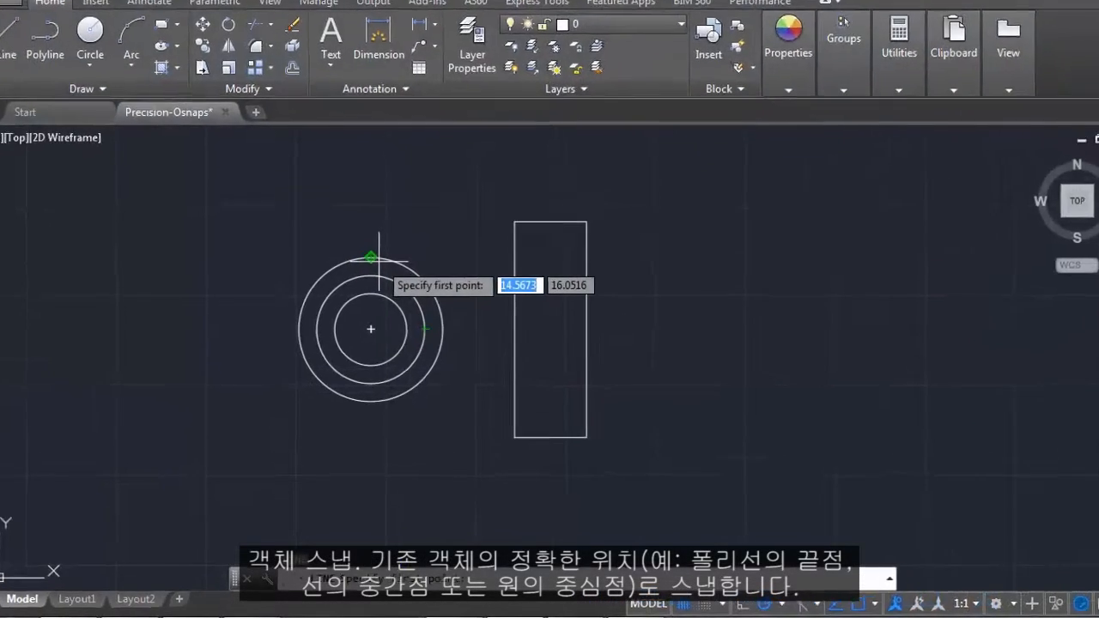
Step: Draw a line from the top quadrant of the outermost circle to the rectangle's upper-left corner
click(371, 257)
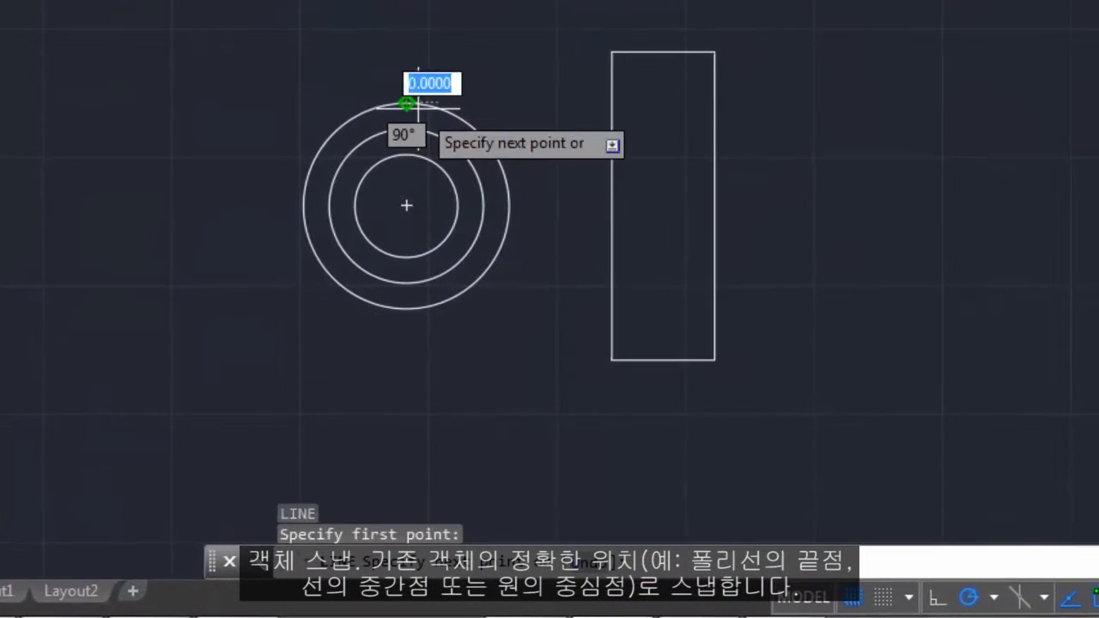
click(612, 52)
click(611, 60)
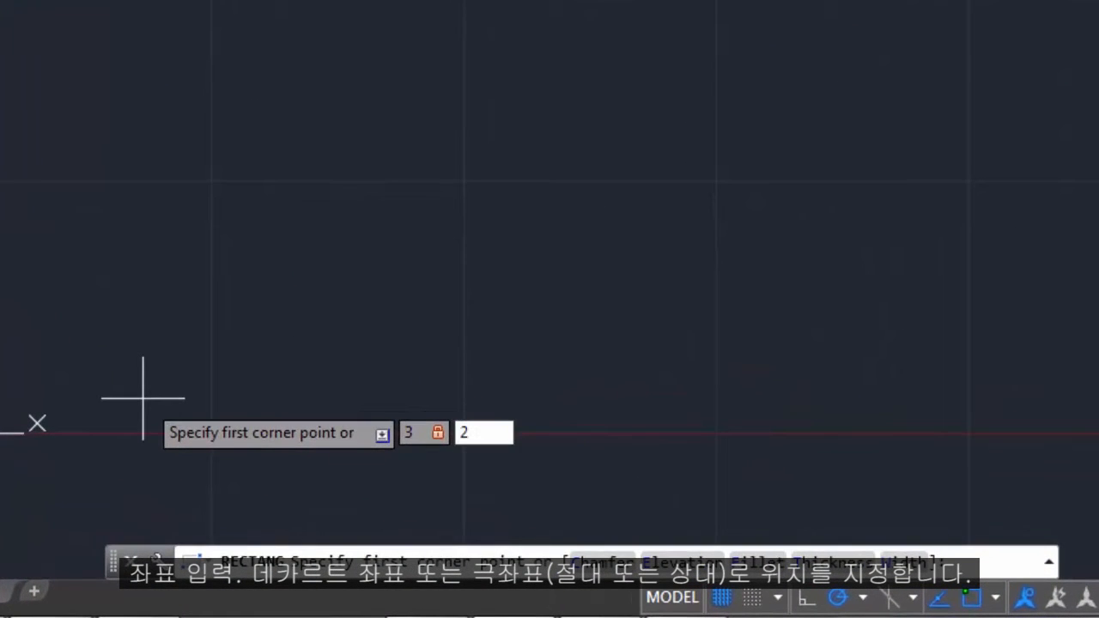
Step: Draw a rectangle with its first corner at 3,2 and its opposite corner offset 5 units in X
key(Return)
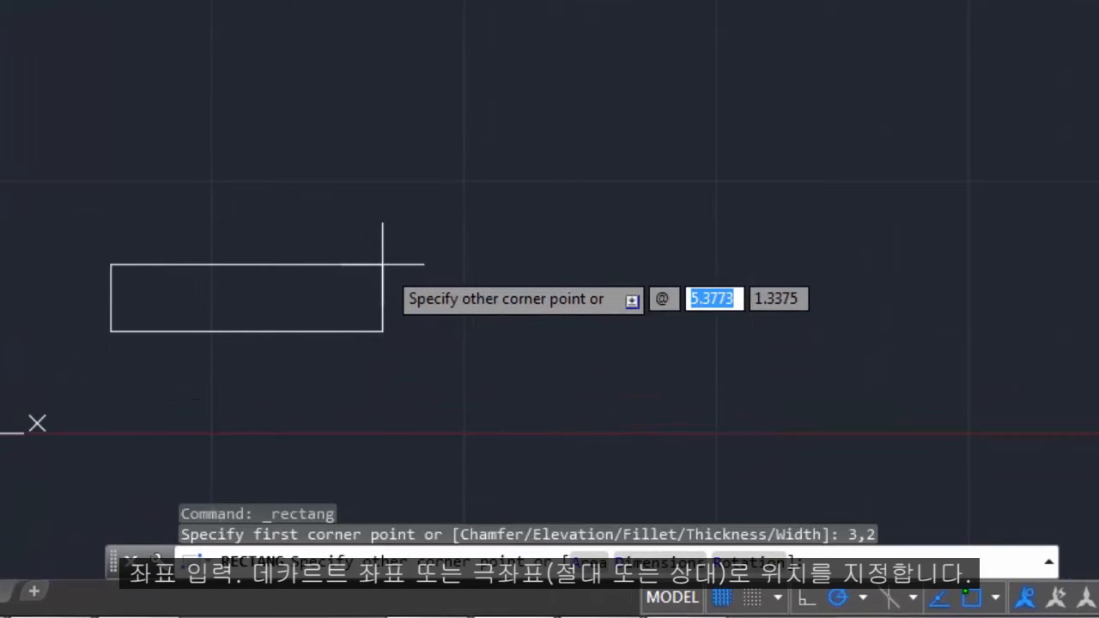
key(Tab)
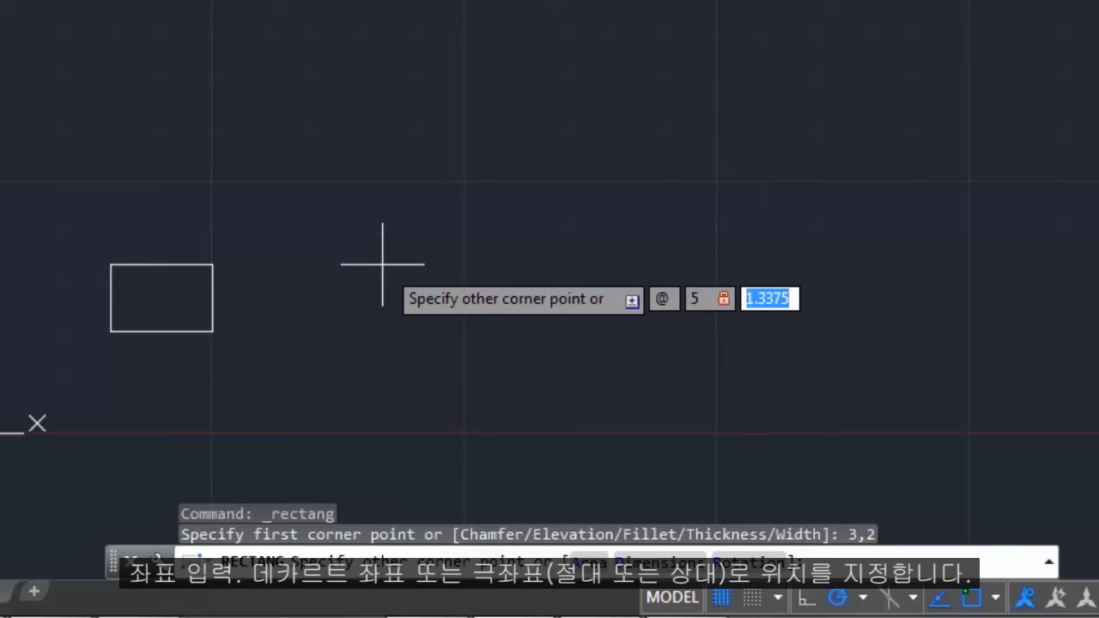
key(Return)
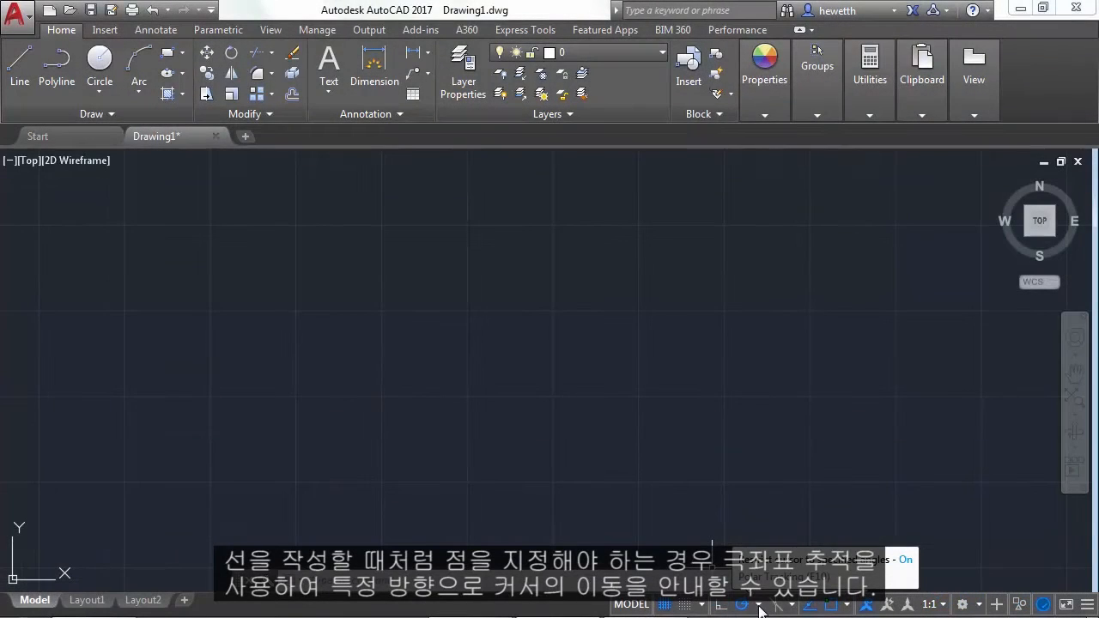
Step: Set polar tracking to 30° increments and draw a 3-unit vertical line upward from a picked point
click(760, 606)
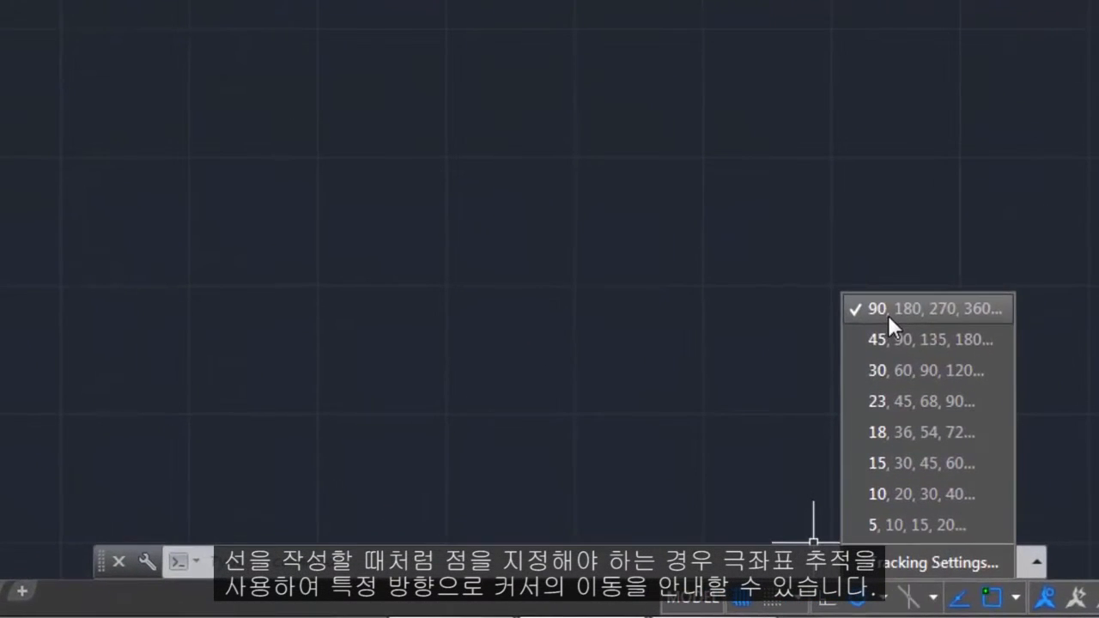
click(891, 365)
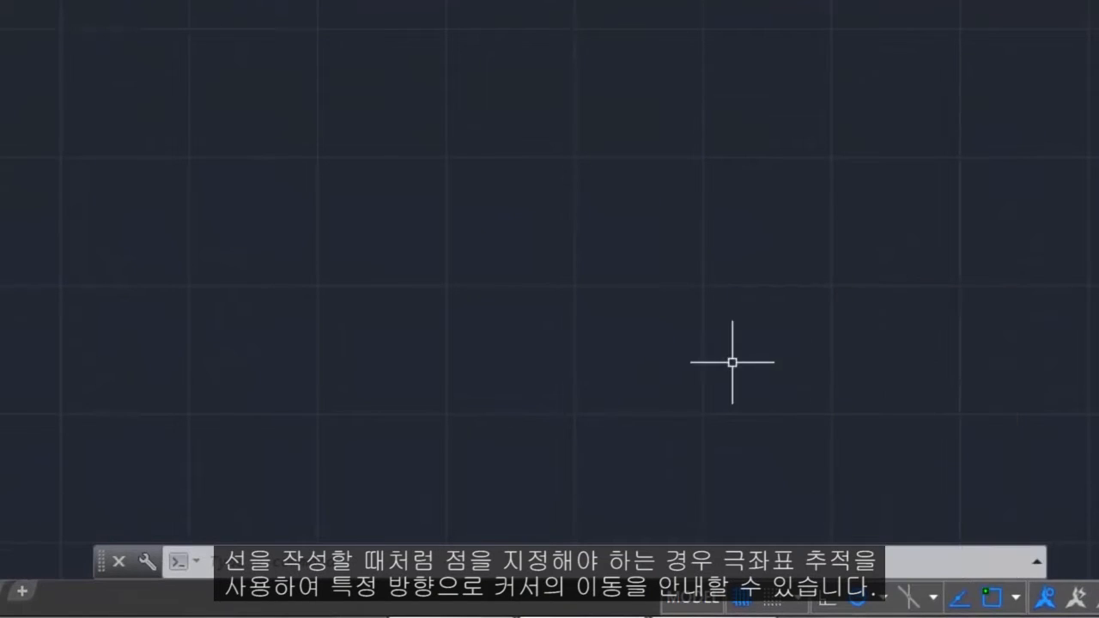
key(Return)
click(468, 387)
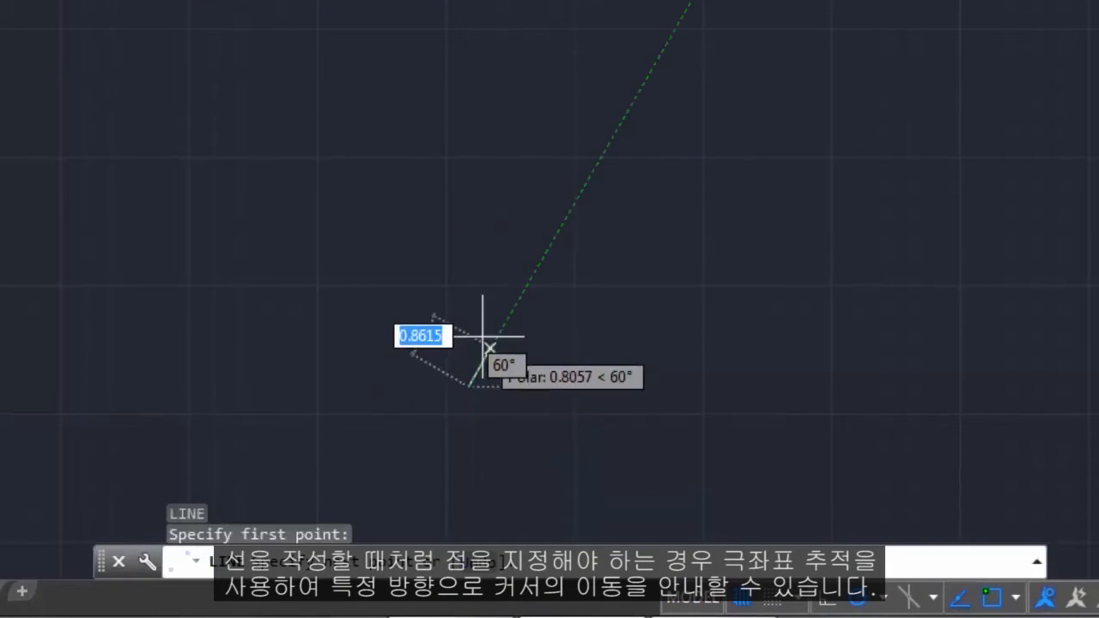
text(3)
key(Return)
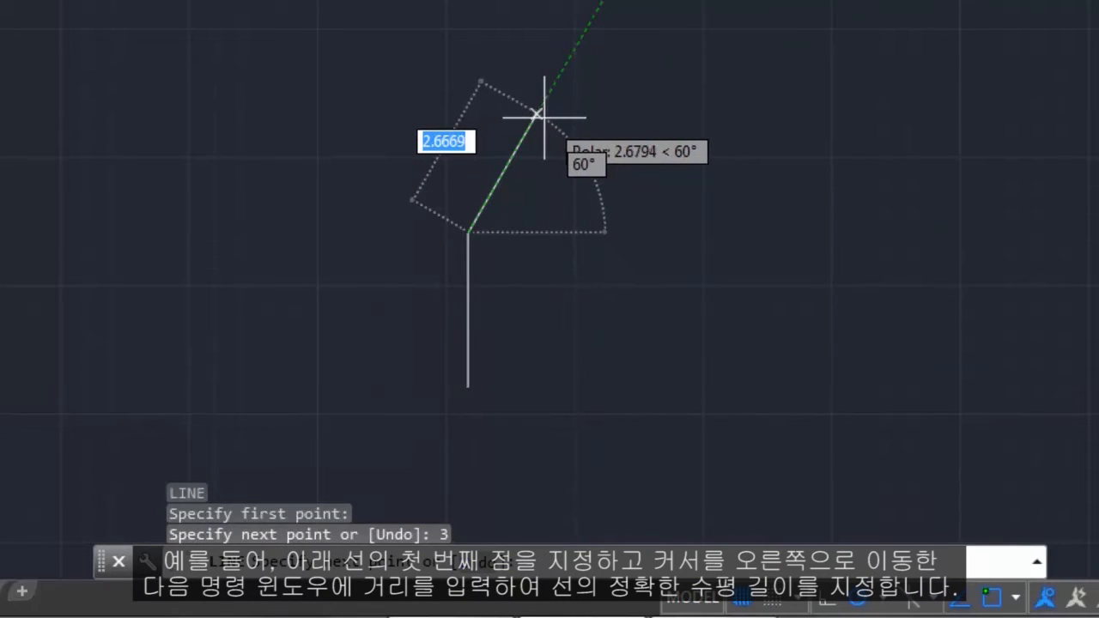
Step: Continue the line with a 2-unit segment at 60° and a 3-unit horizontal segment to the right
text(2)
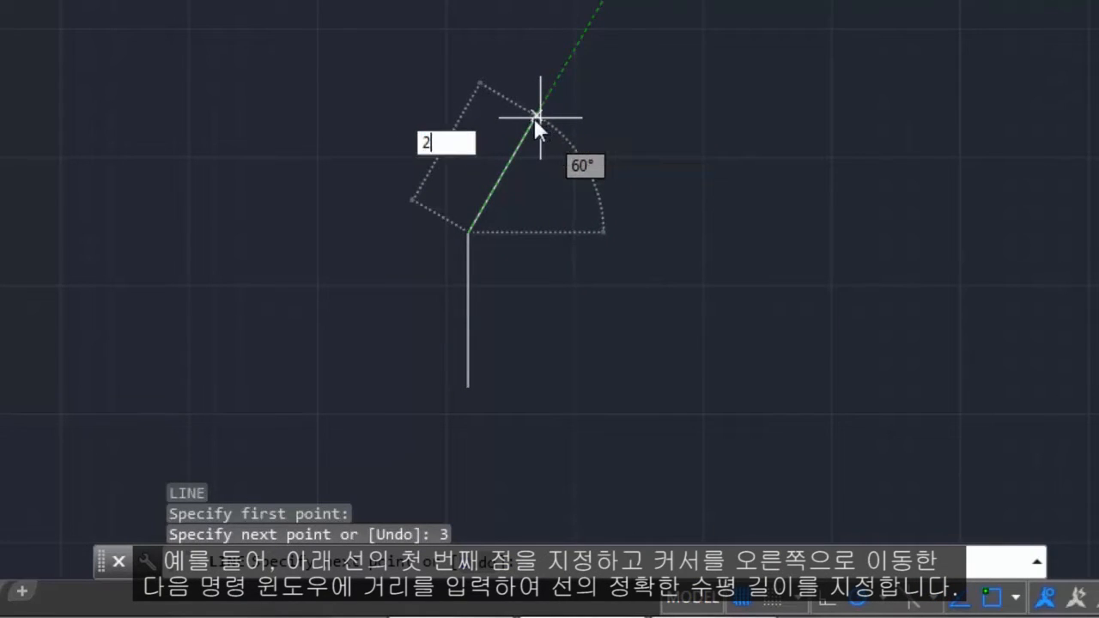
key(Return)
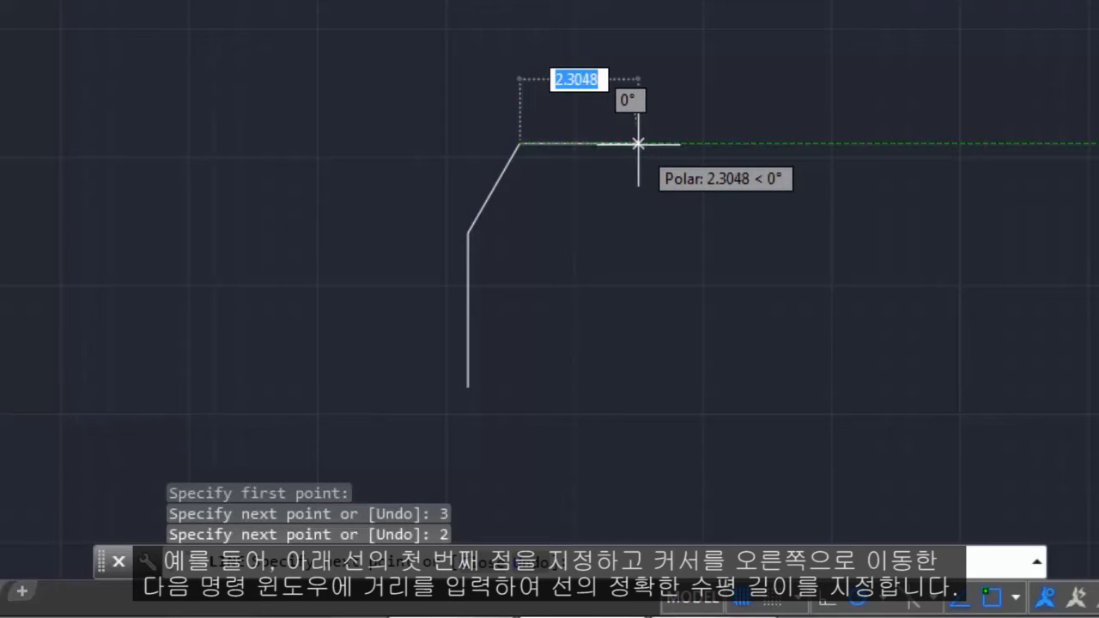
text(3)
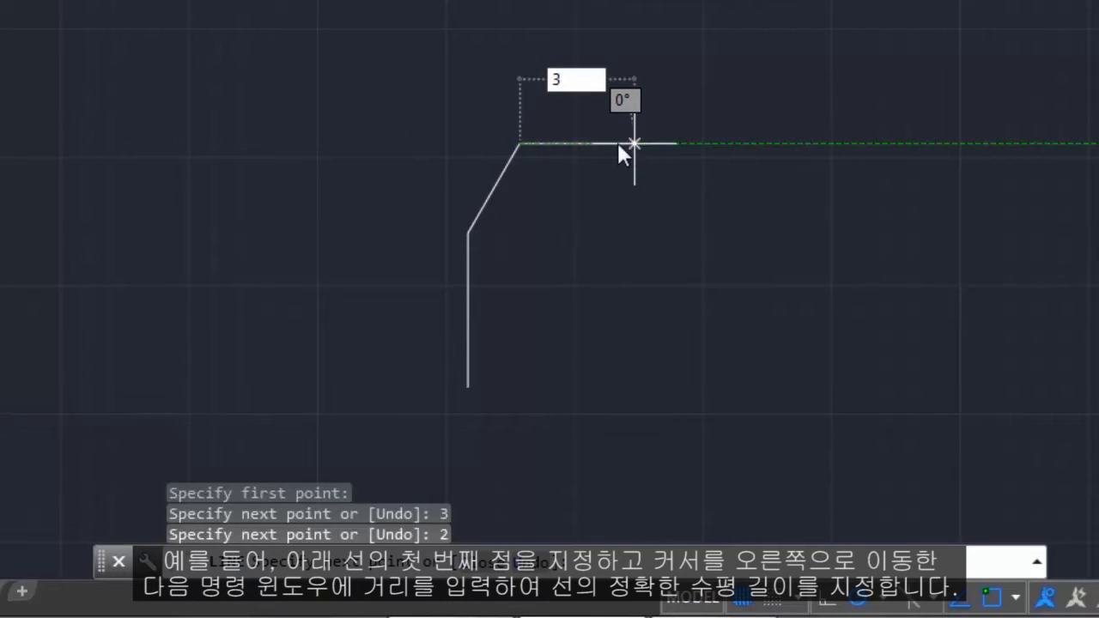
key(Return)
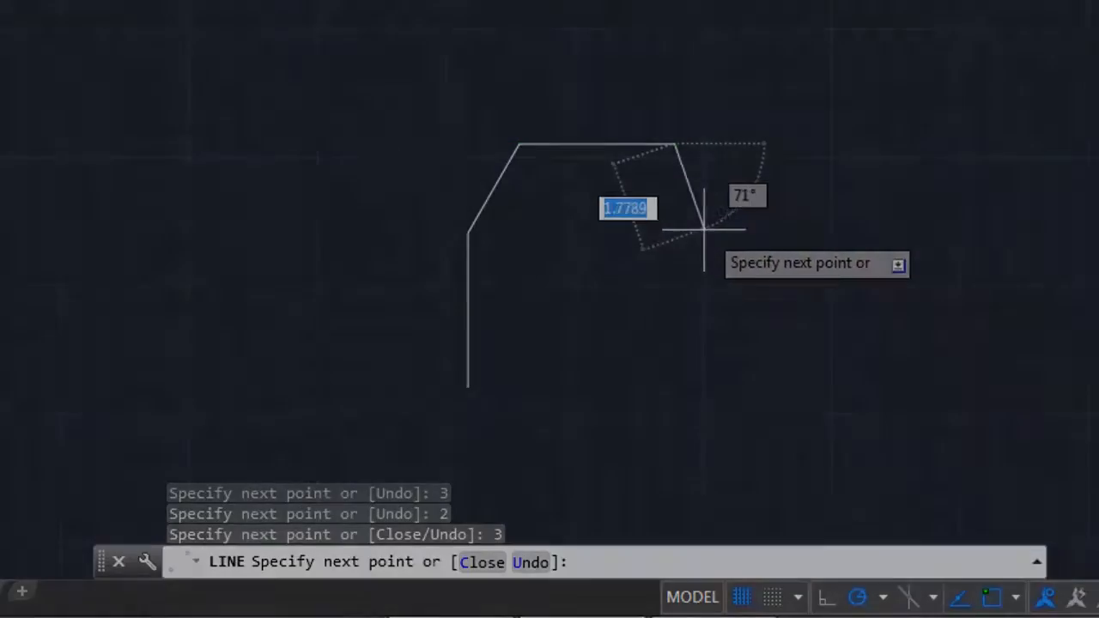
Step: Draw a circle of radius 1 at the center of the existing circle
text(c)
key(Return)
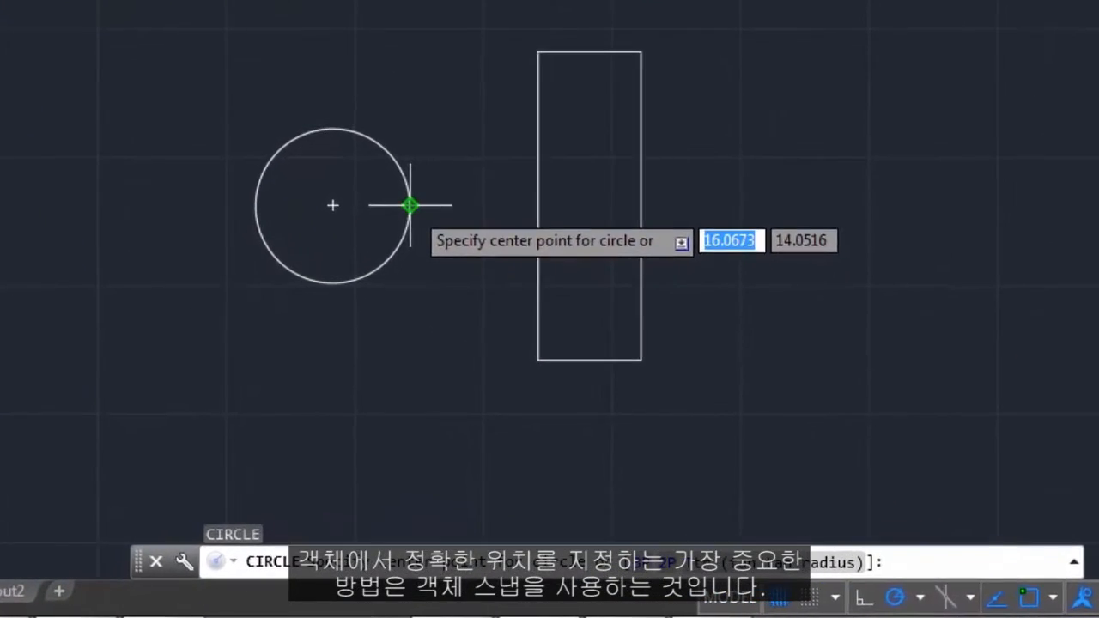
click(332, 205)
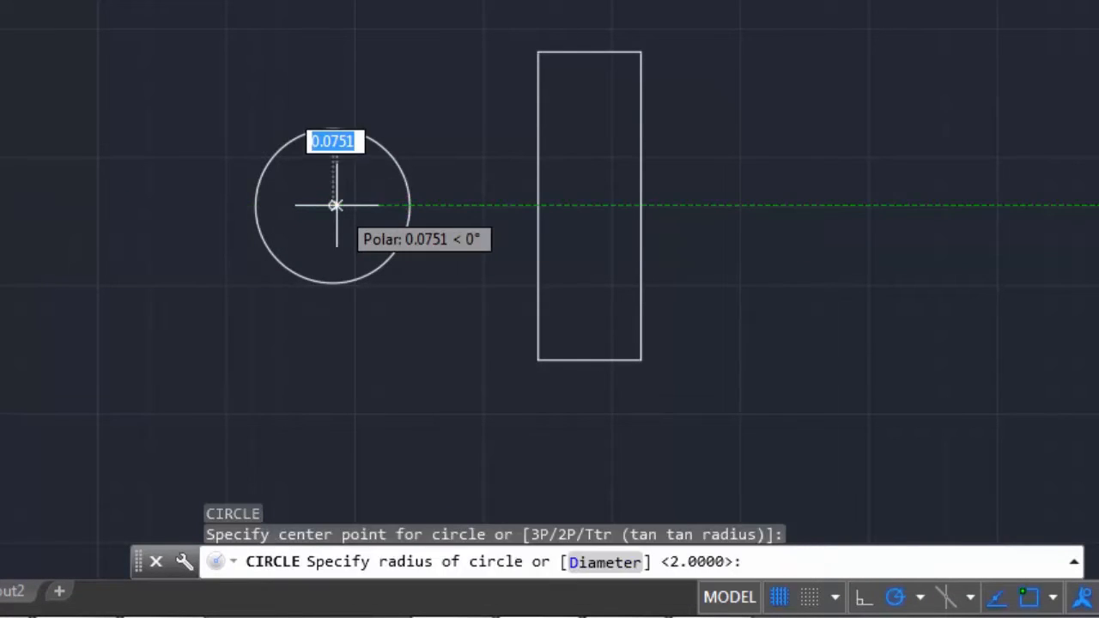
text(1)
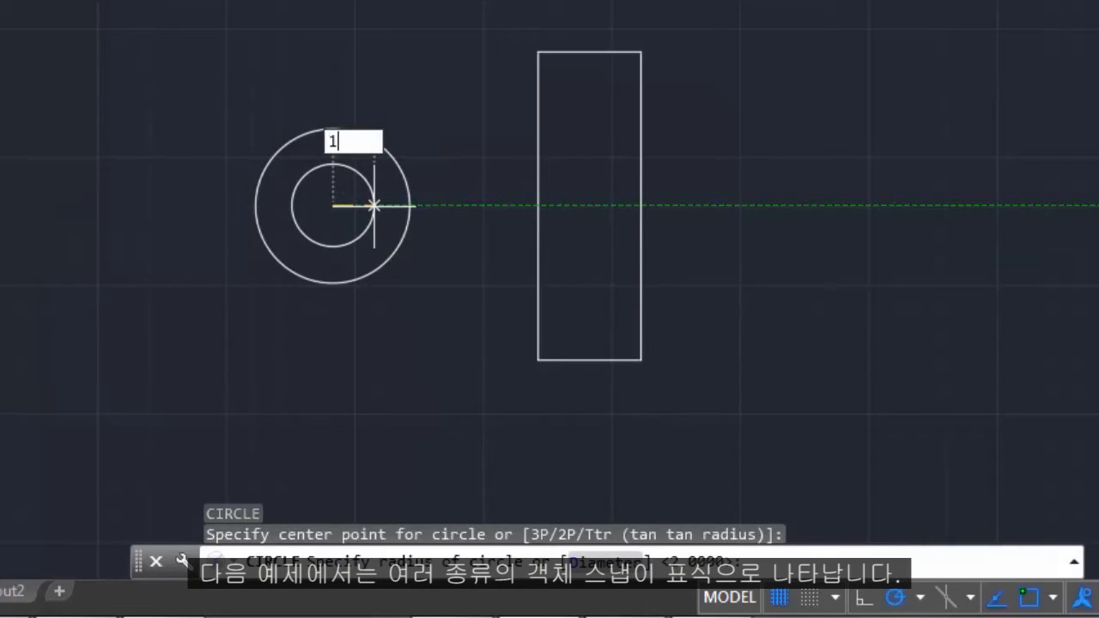
key(Return)
Step: Draw an outer concentric circle of radius 2 from the same center point
key(Return)
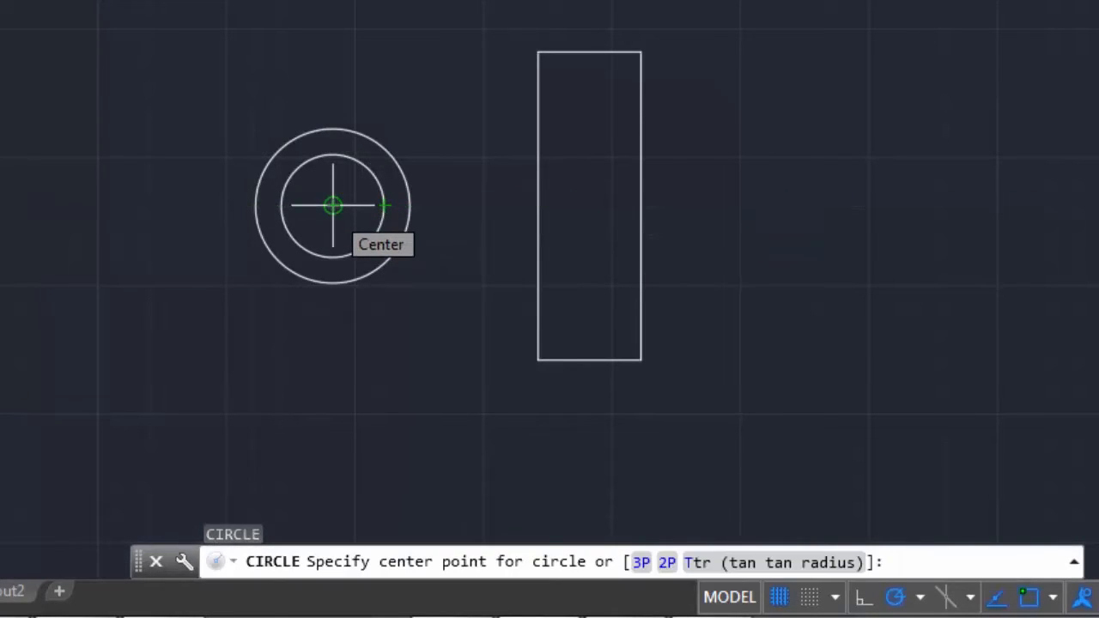
click(333, 205)
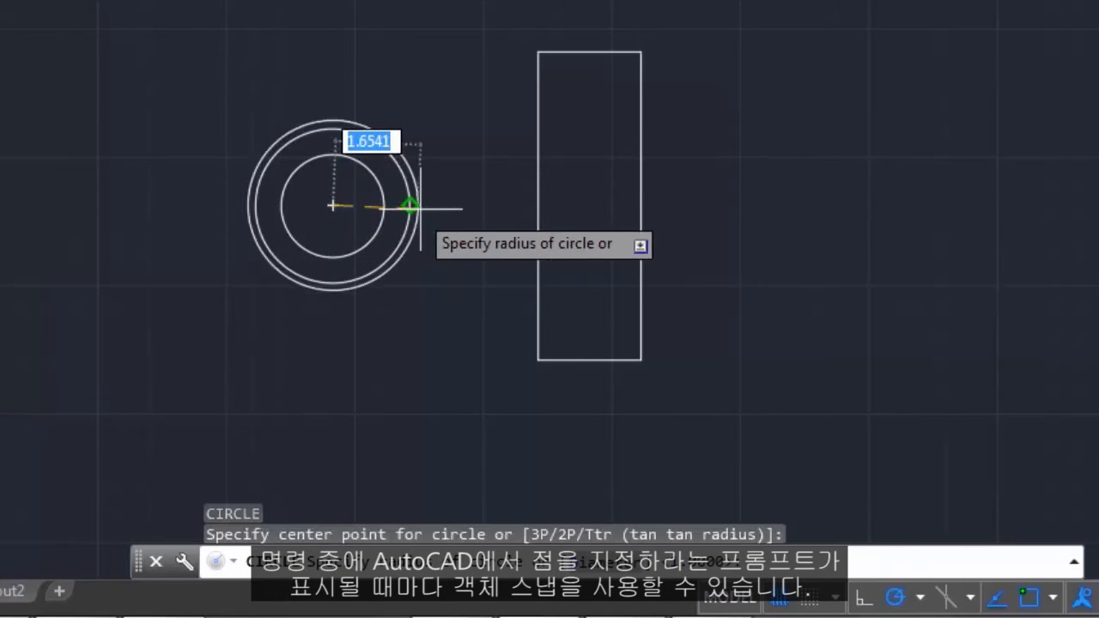
text(2)
key(Return)
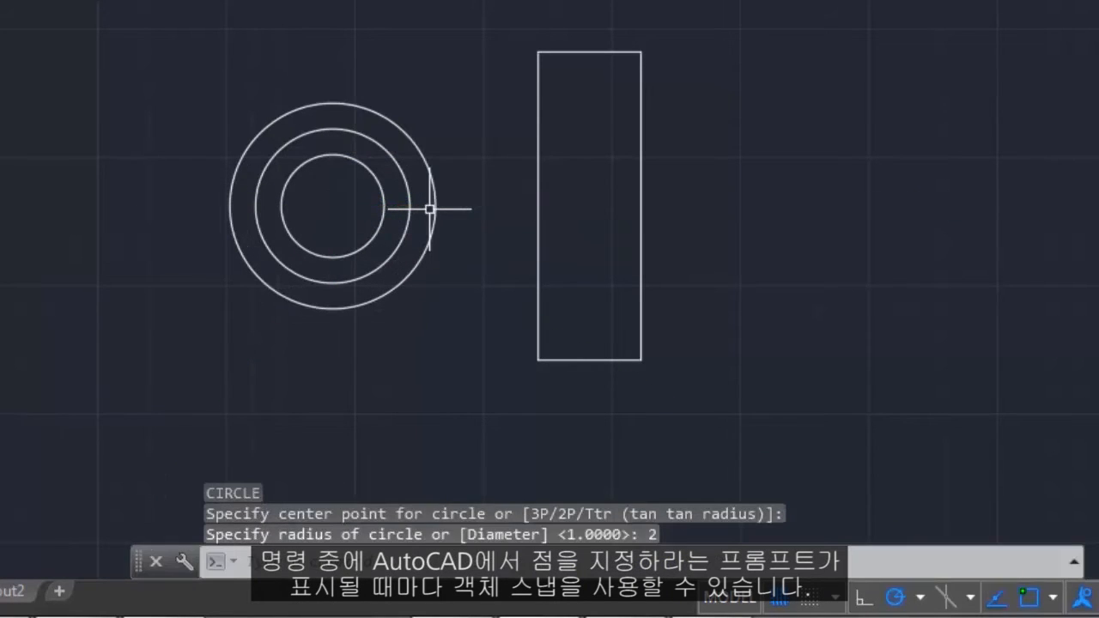
Step: Draw a line from the outer circle's top quadrant to the rectangle's upper-left endpoint
text(L)
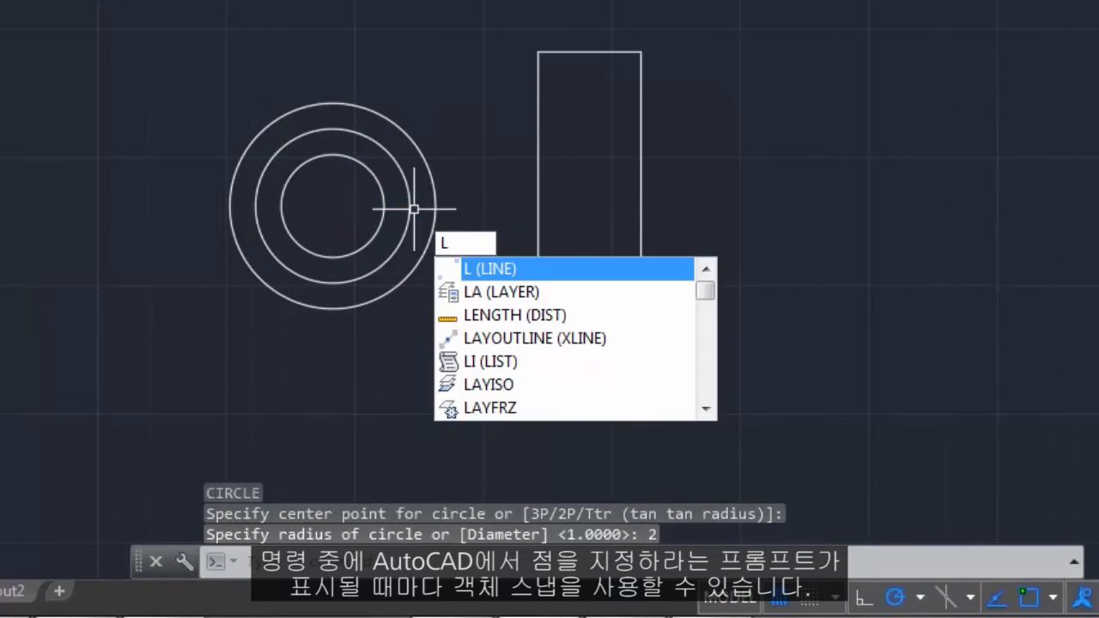
key(Return)
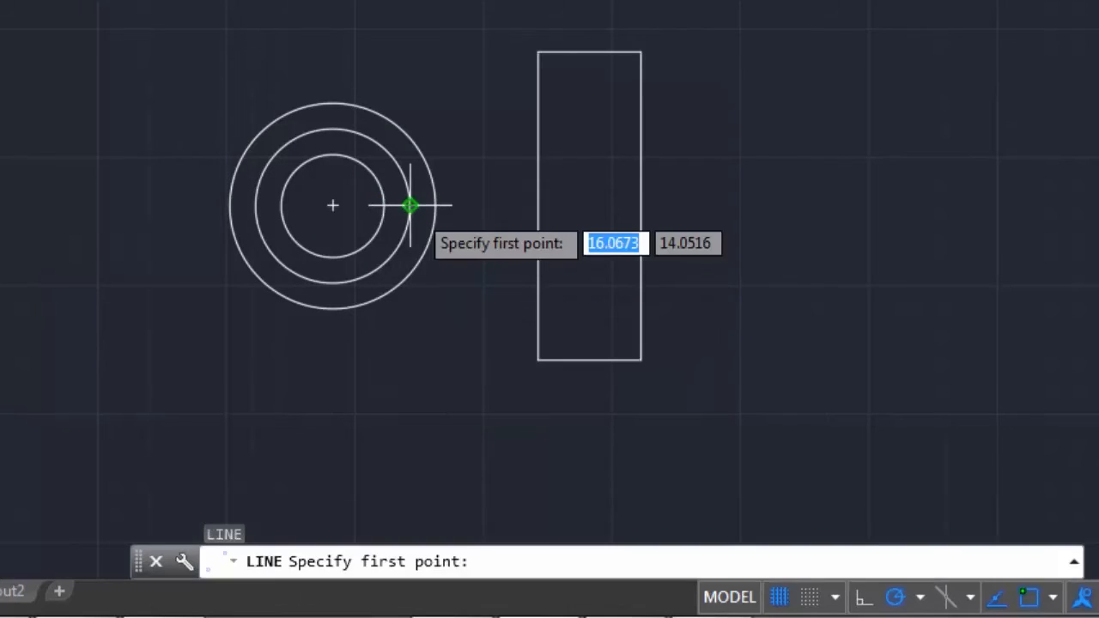
click(334, 102)
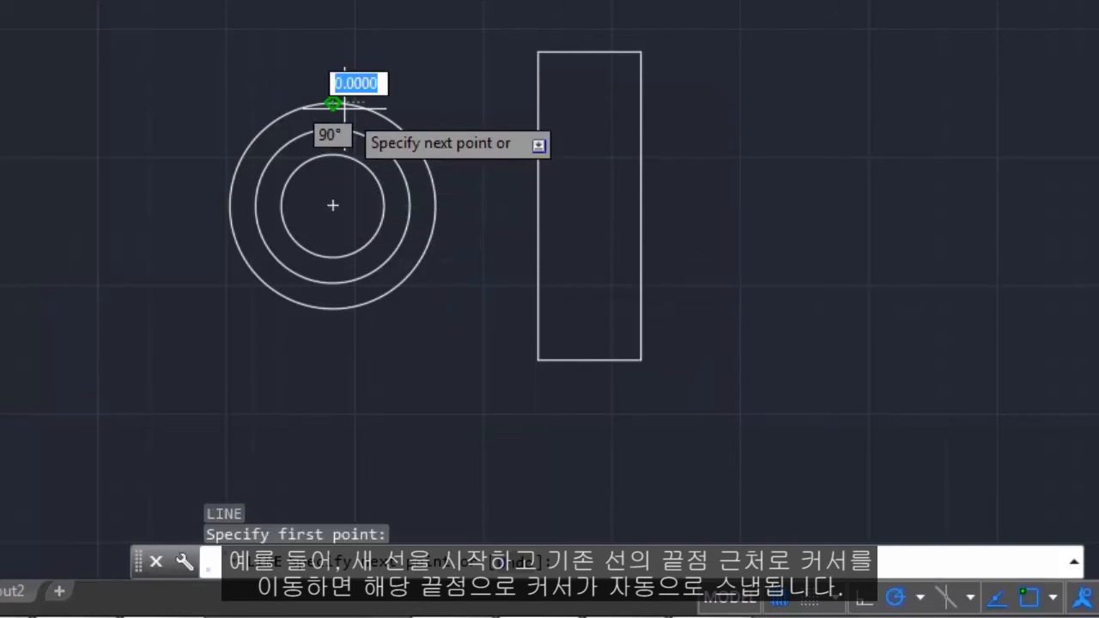
click(539, 61)
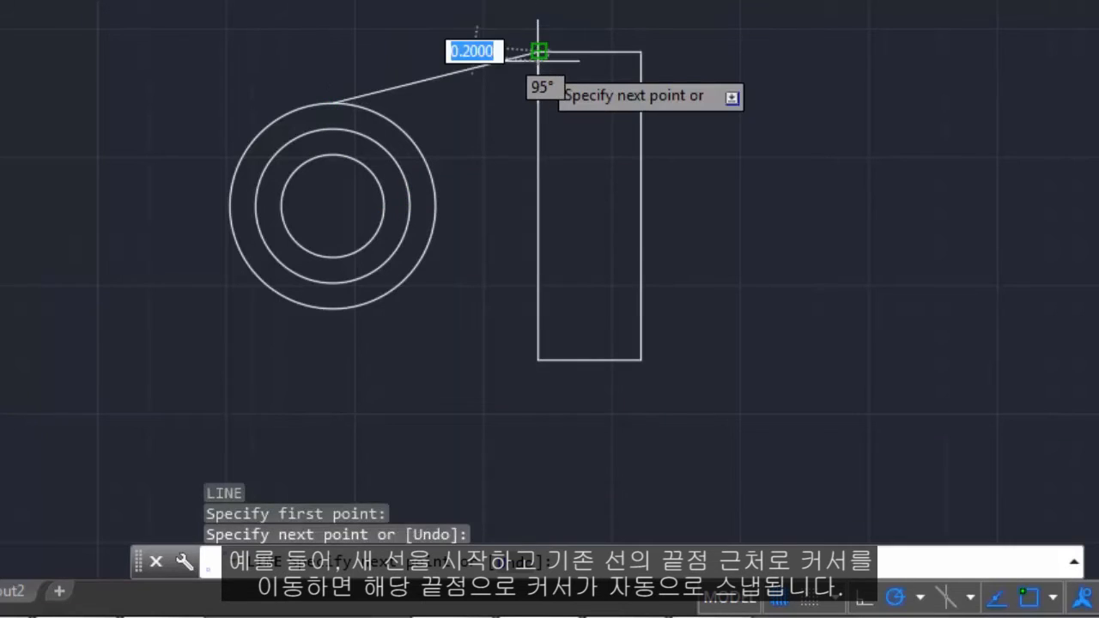
key(Return)
Step: Draw a line from the outer circle's bottom quadrant to the rectangle's lower-left endpoint
key(Return)
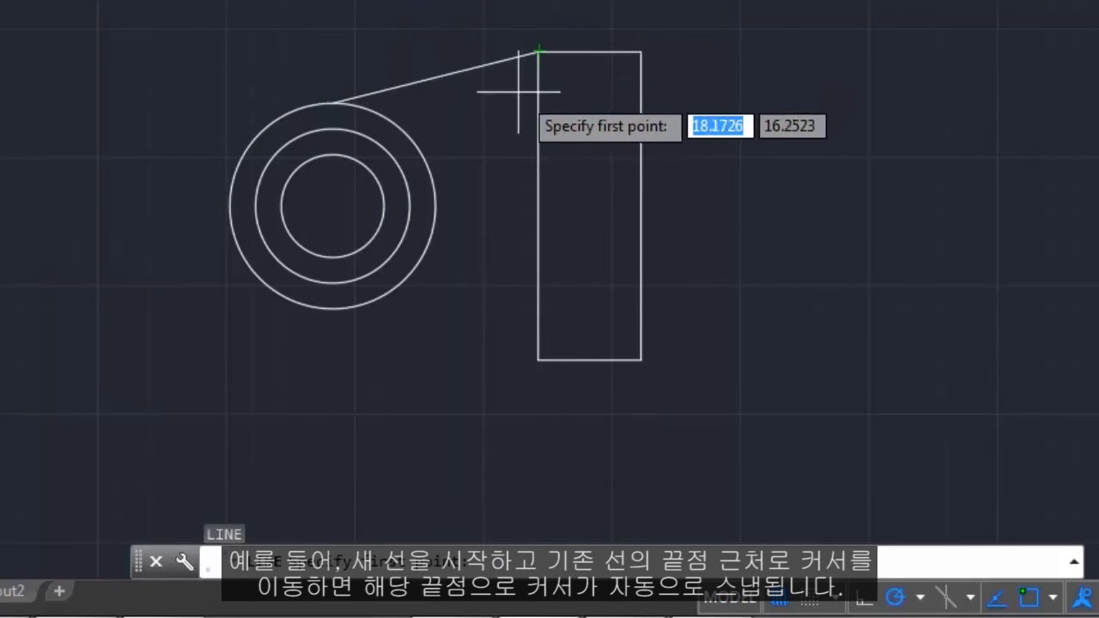
click(334, 308)
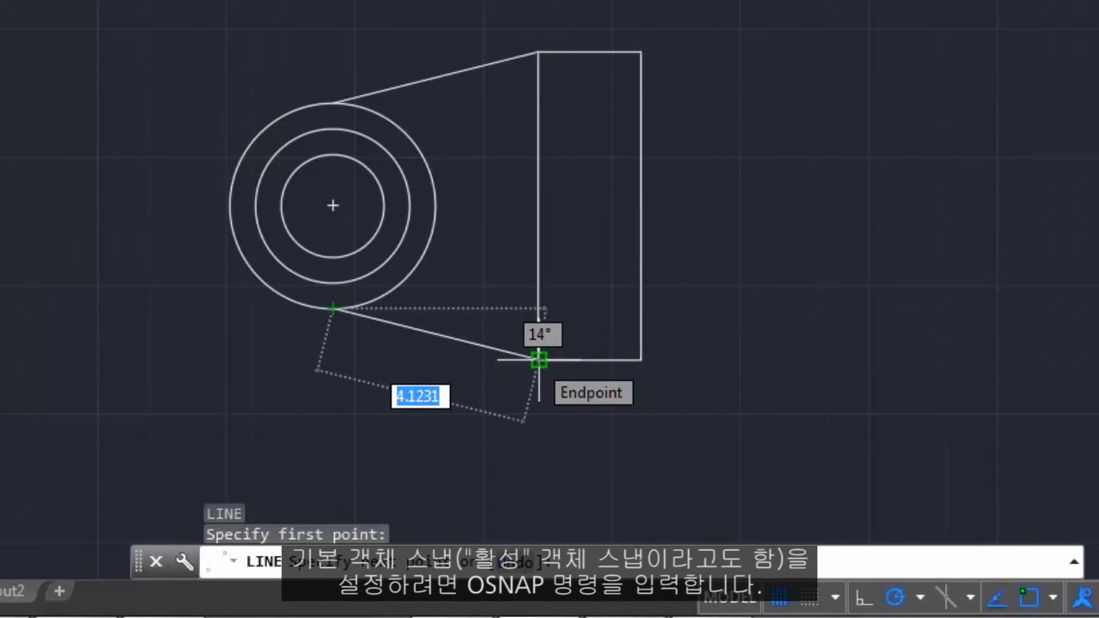
click(539, 360)
key(Return)
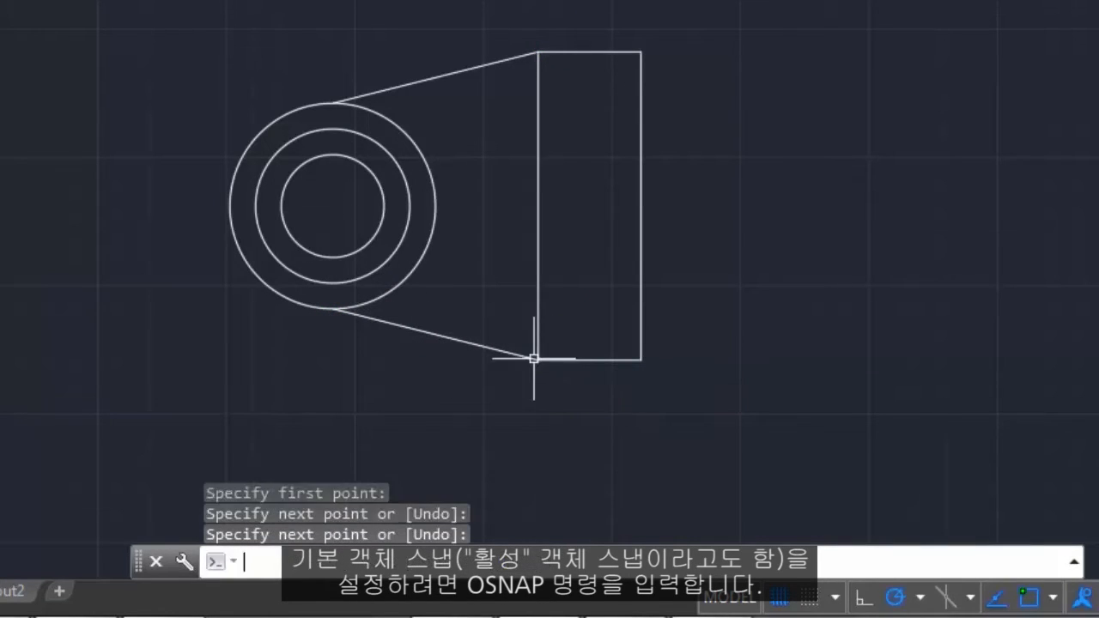
Step: Add Midpoint to the default running object snaps in the drafting settings
text(OSNAP)
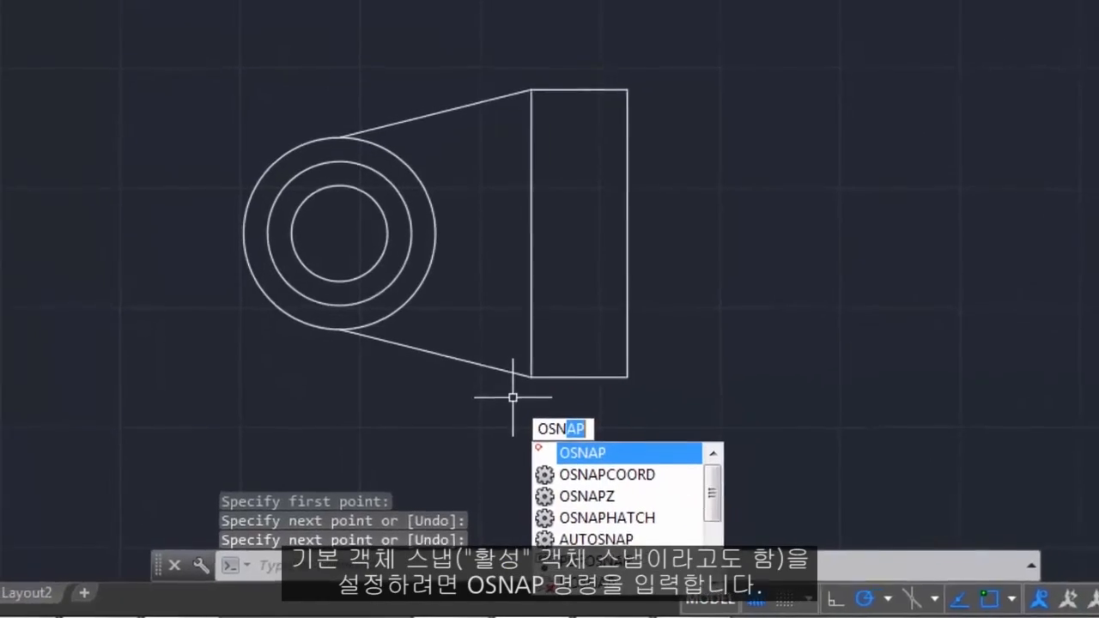
key(Return)
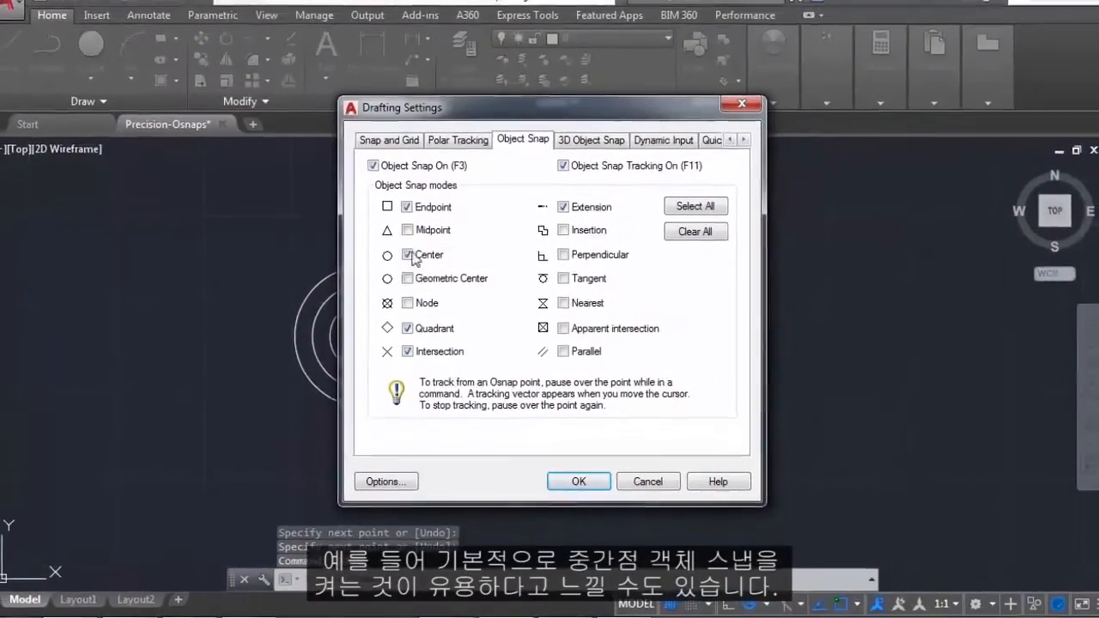
click(402, 159)
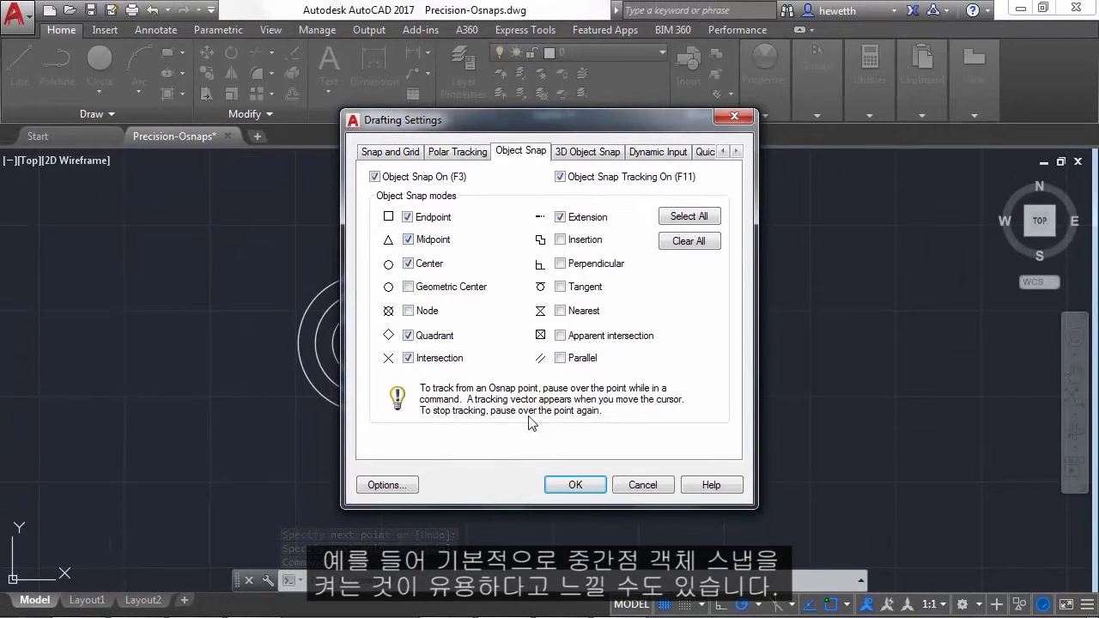
click(574, 486)
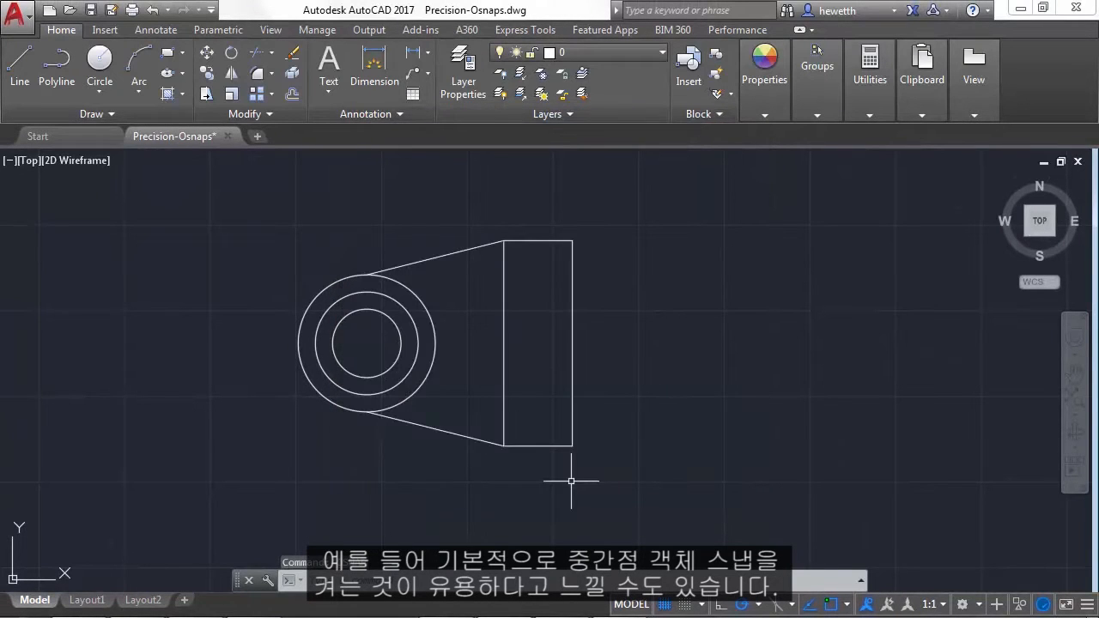
Step: Draw a line from the midpoint of the rectangle's left edge tangent to the upper side of the outer circle, using a one-time Tangent snap
text(L)
key(Return)
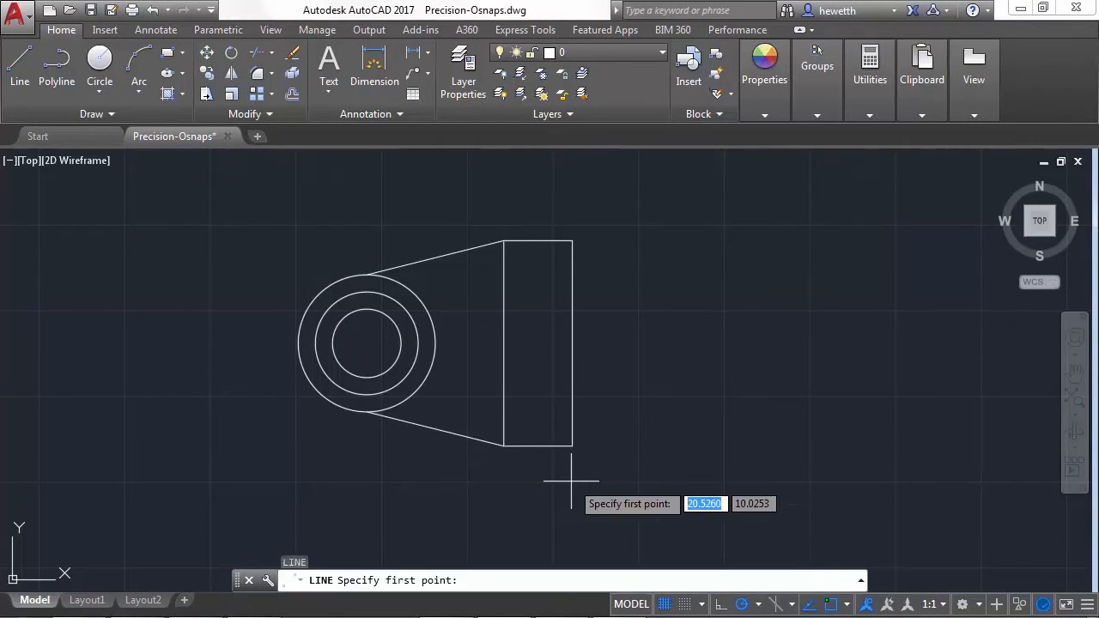
click(504, 342)
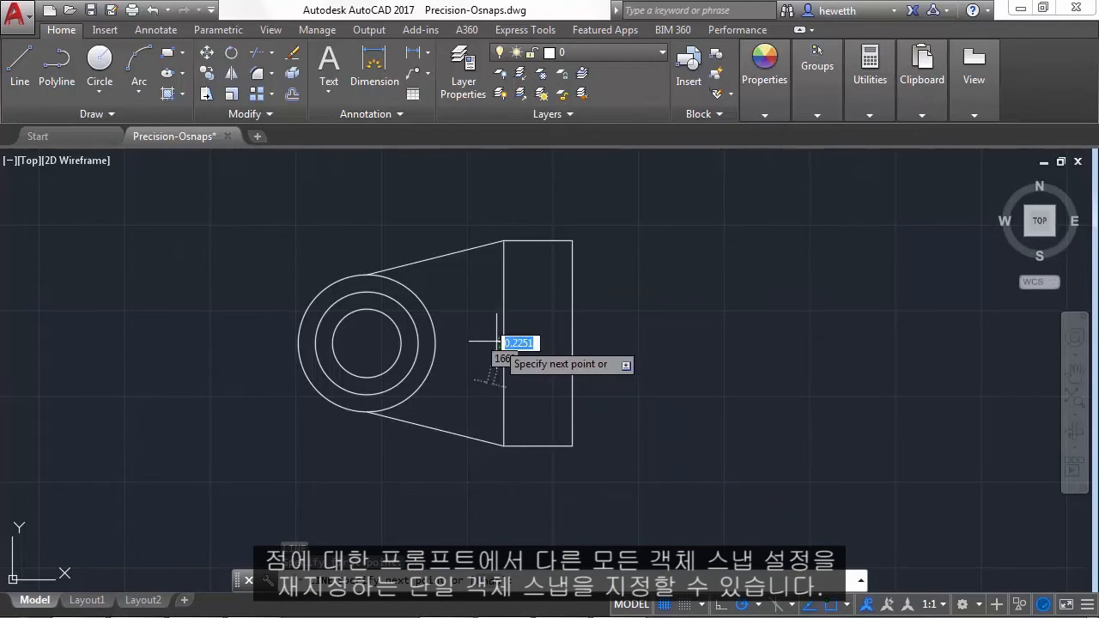
shift+right_click(471, 323)
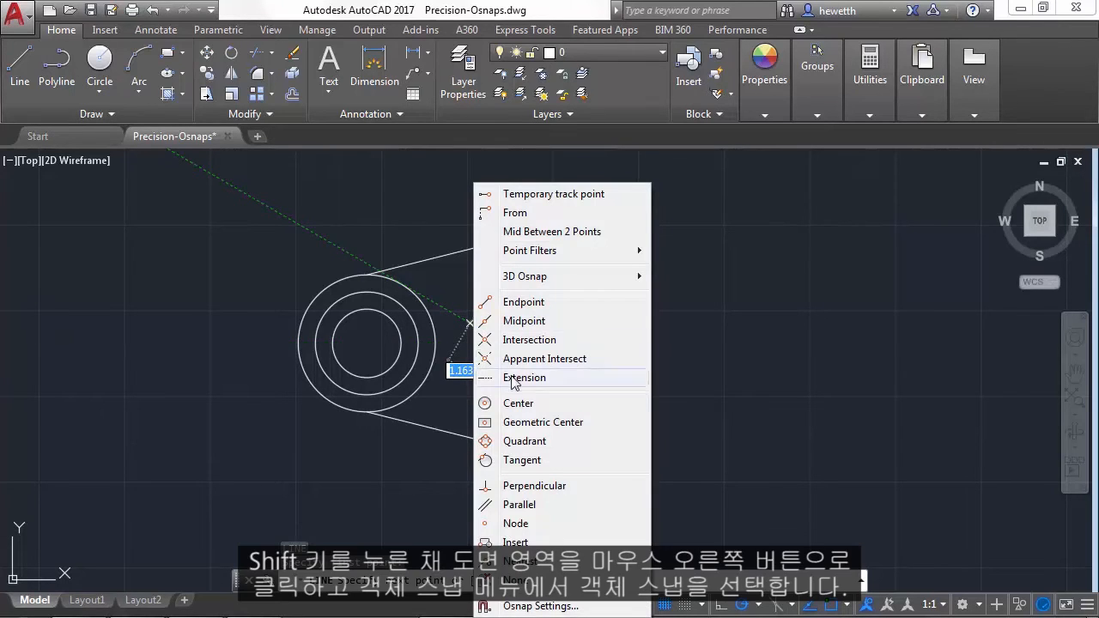
click(526, 460)
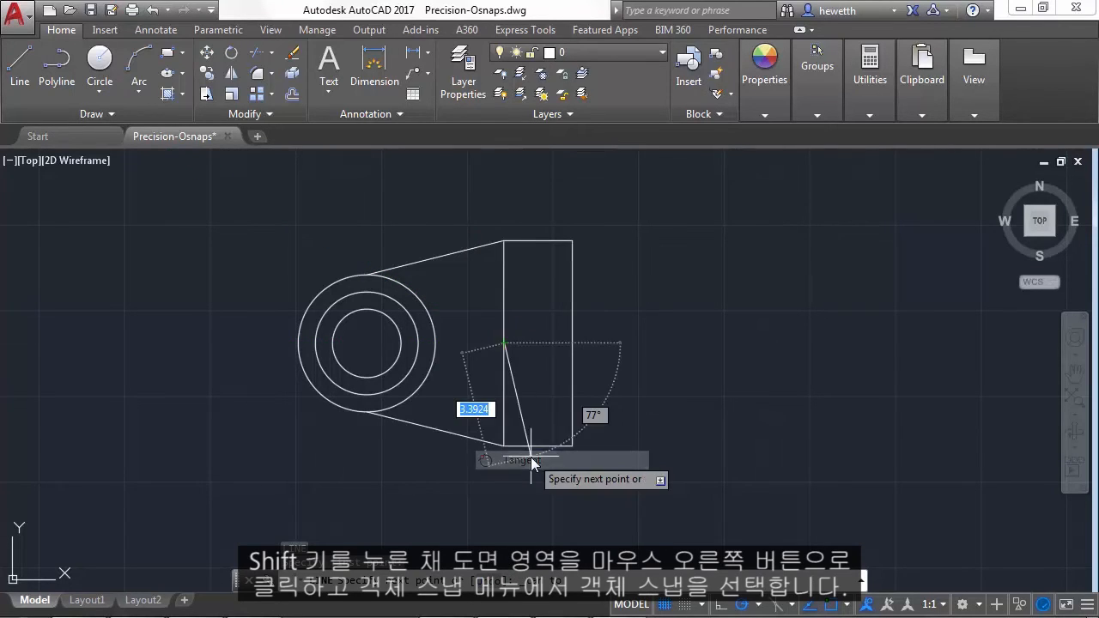
click(415, 290)
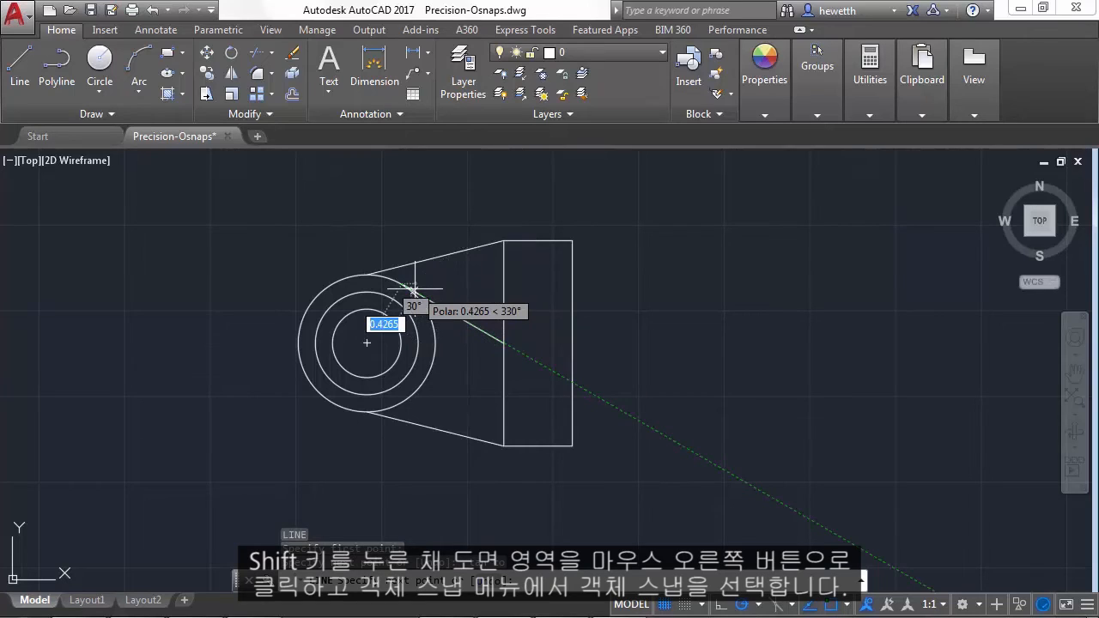
key(Return)
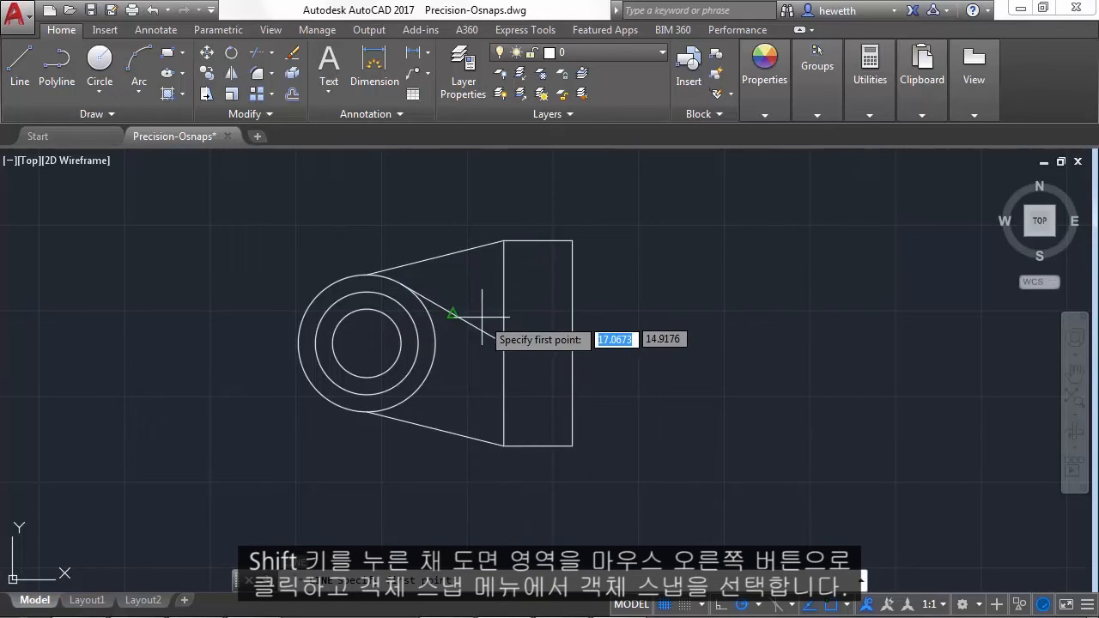
Step: Draw a second line from the same edge midpoint tangent to the lower side of the outer circle with a Tangent snap override
click(503, 343)
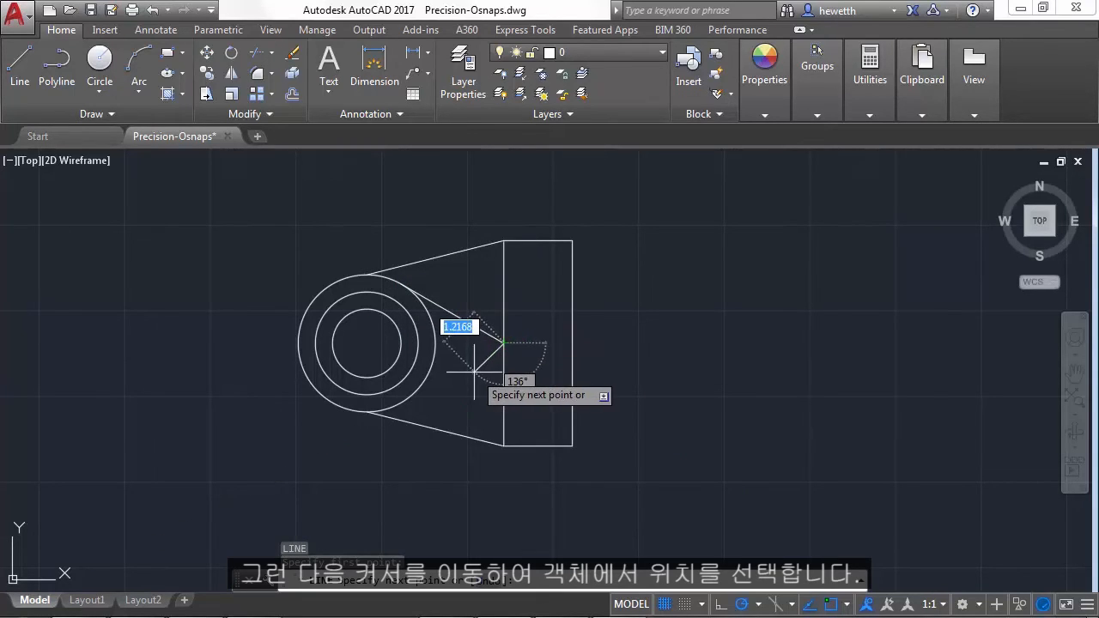
shift+right_click(464, 365)
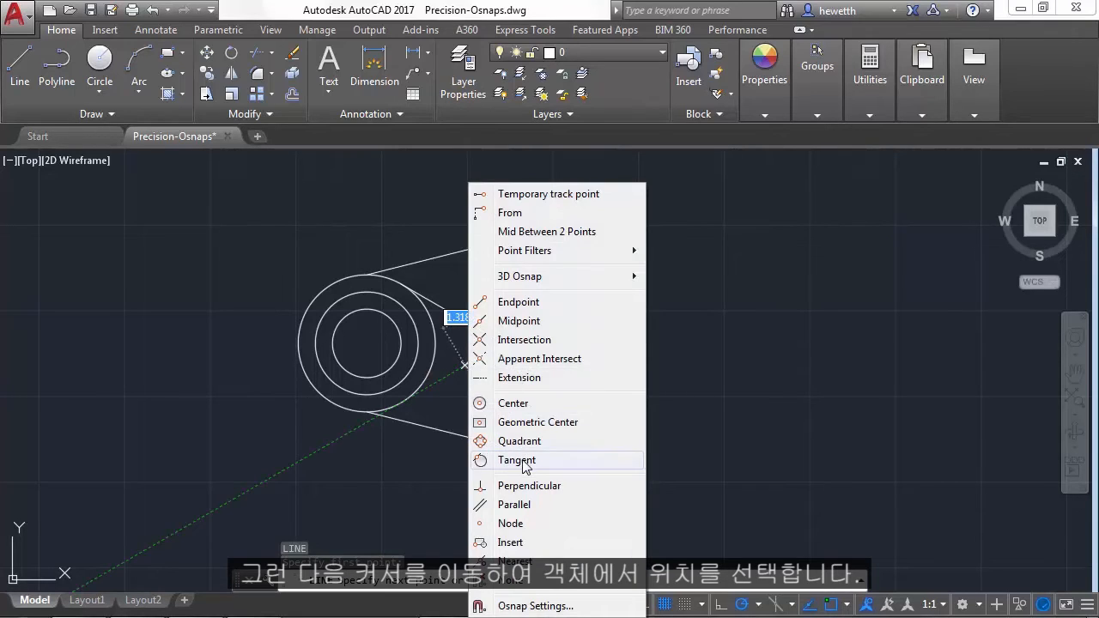
click(523, 461)
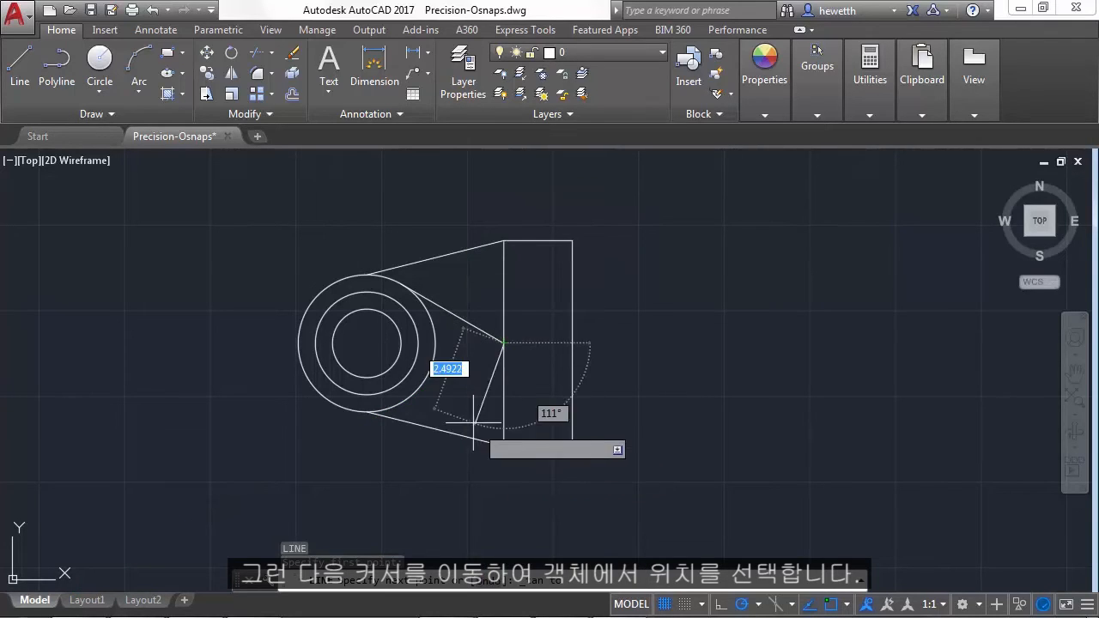
click(402, 398)
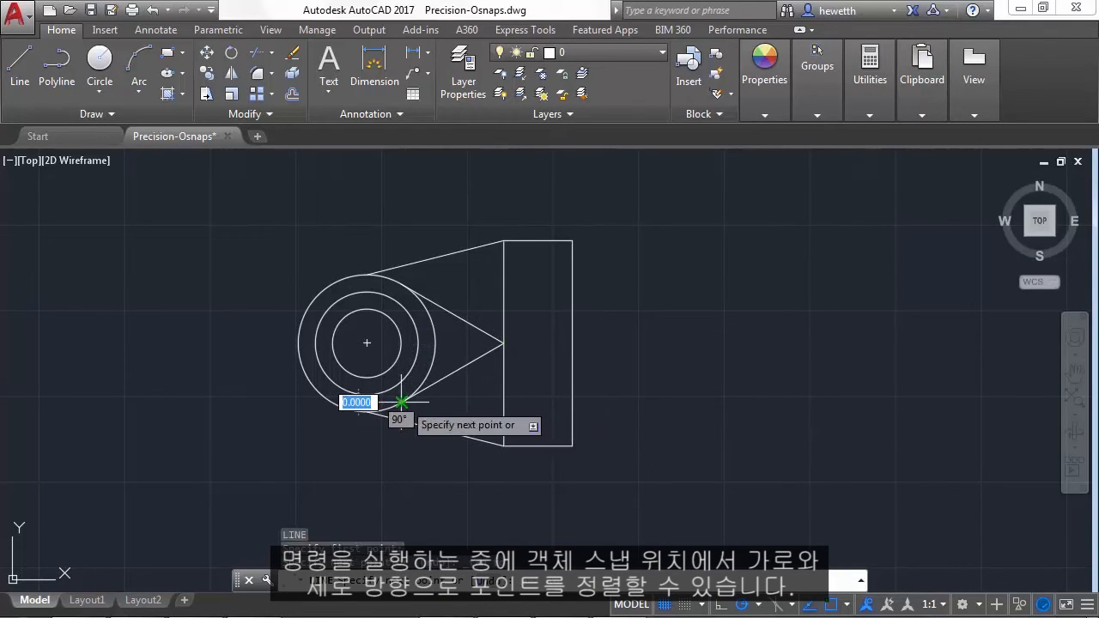
key(Return)
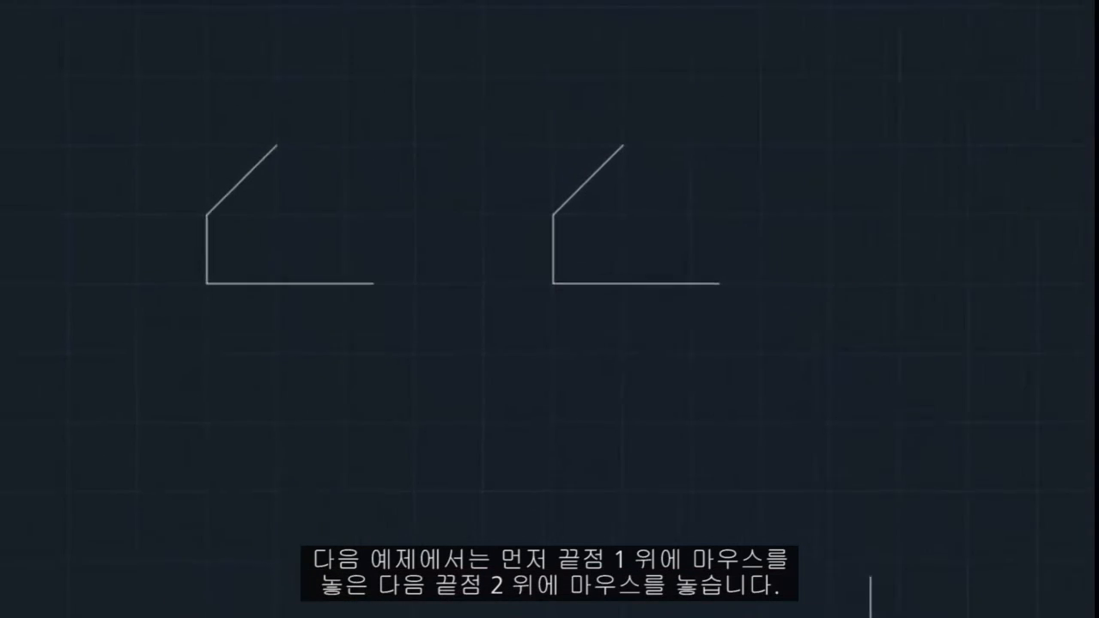
Step: Draw a line sloping down to the right, starting level with the left shape's upper endpoint and directly above the right shape's lower-right endpoint
mouse_move(385, 204)
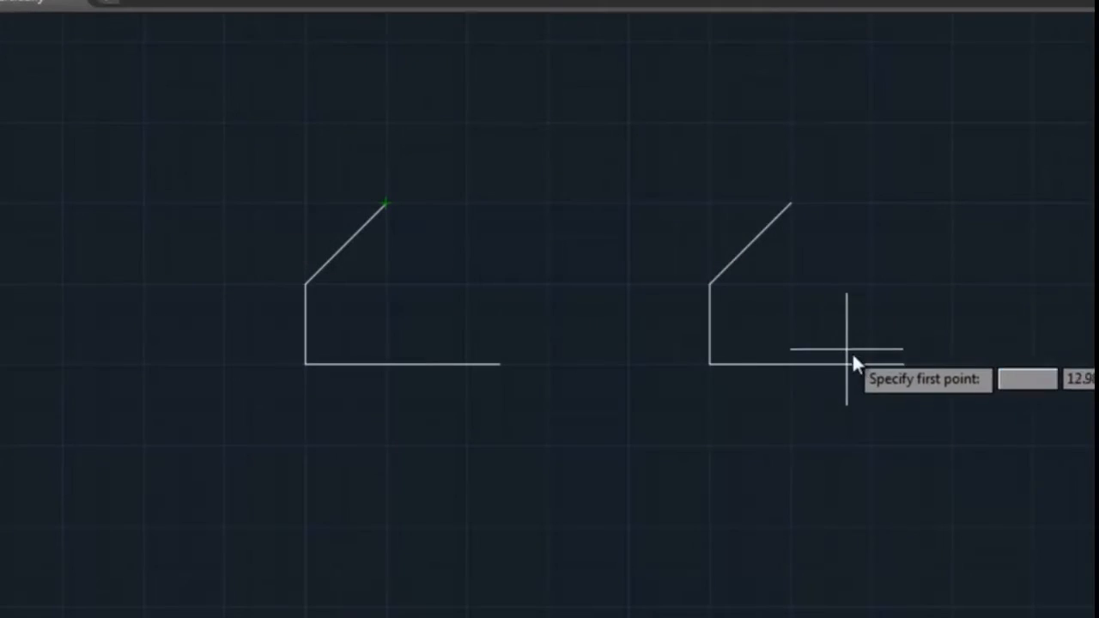
mouse_move(902, 364)
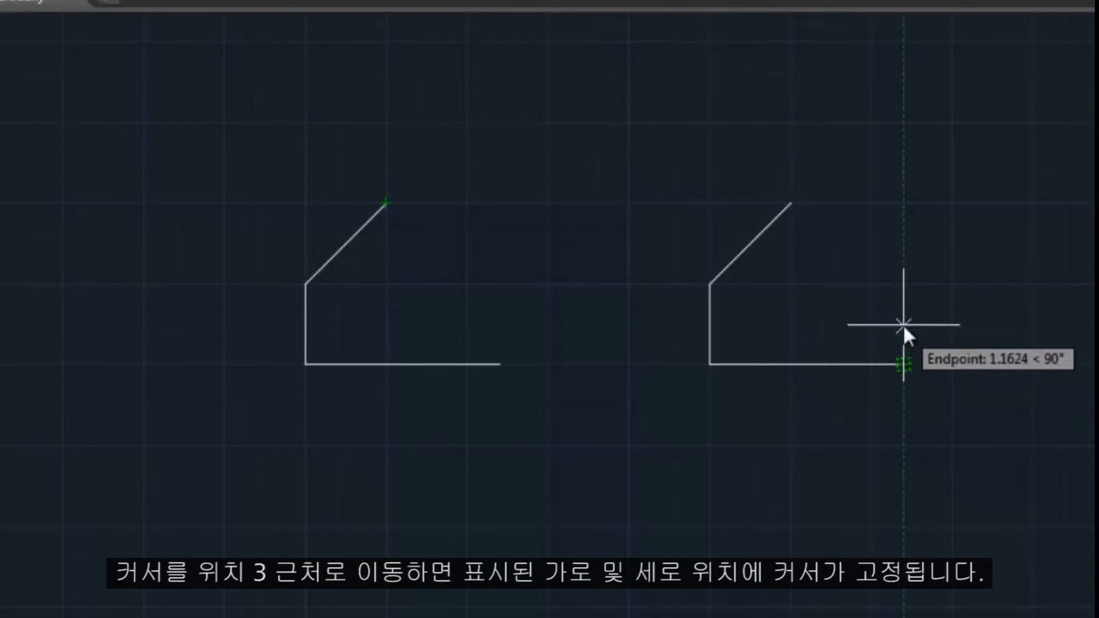
click(903, 203)
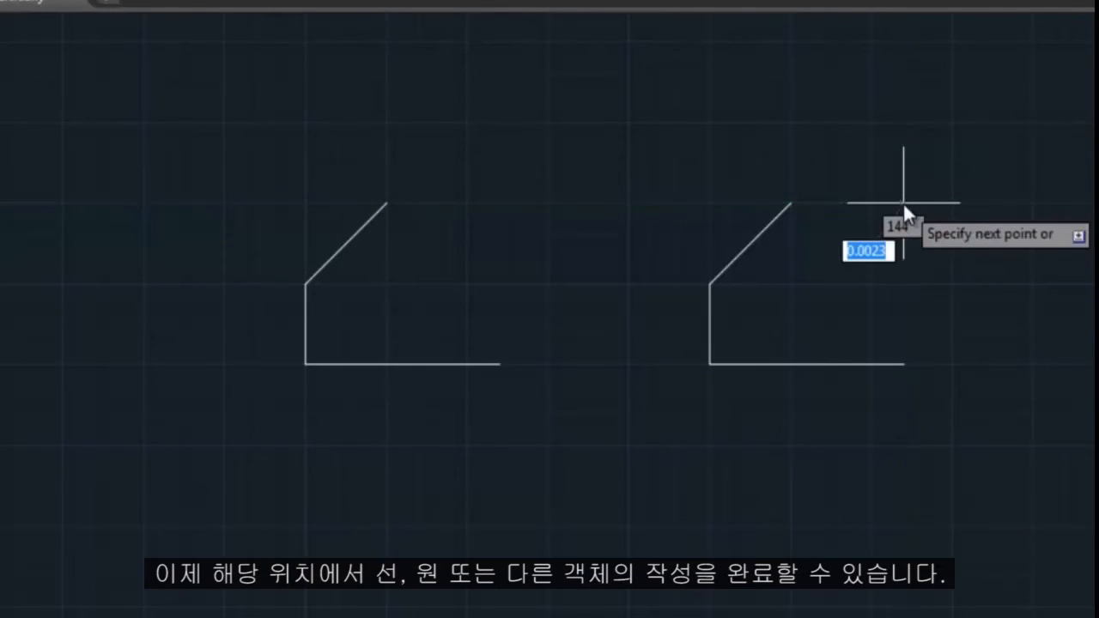
click(1030, 287)
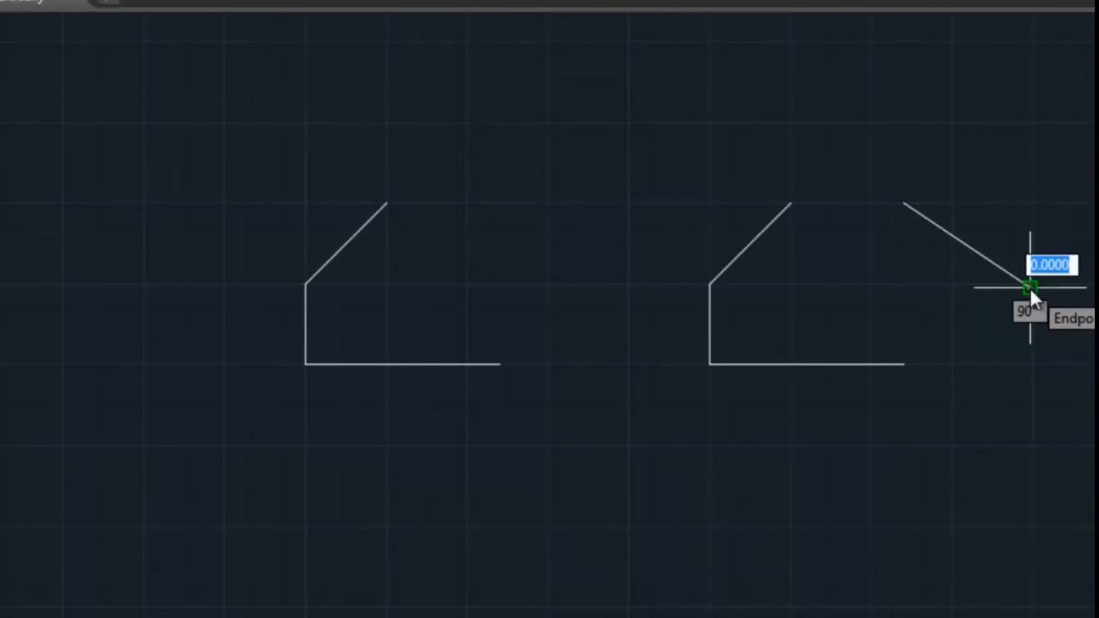
key(Escape)
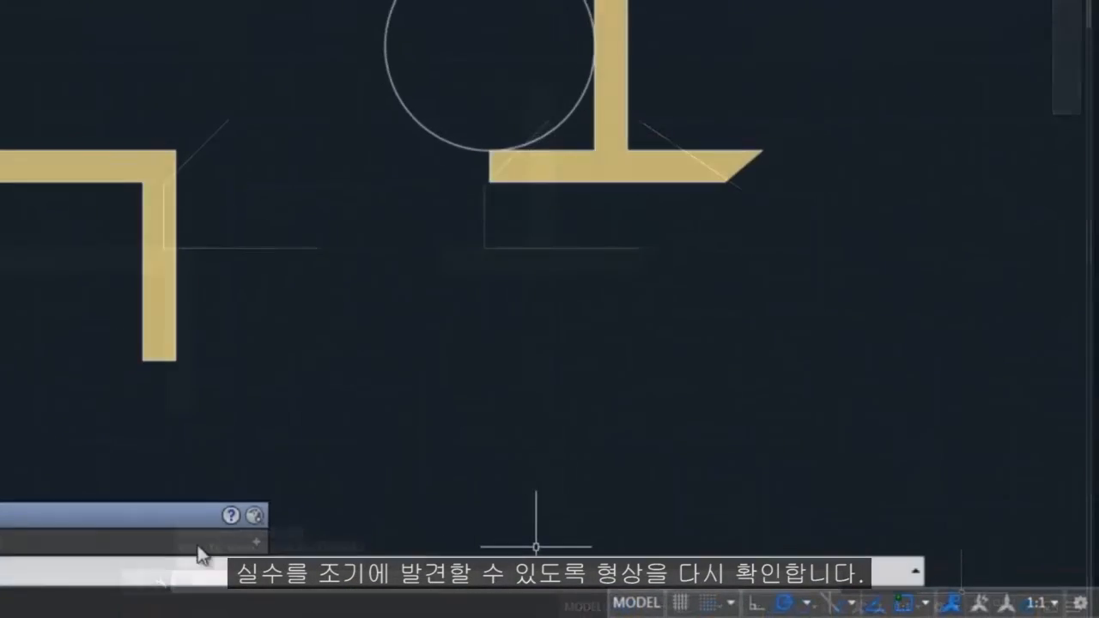
Step: Measure the distance from the outer corner of the left angle profile to the circle, using a Perpendicular snap for the second point
key(Return)
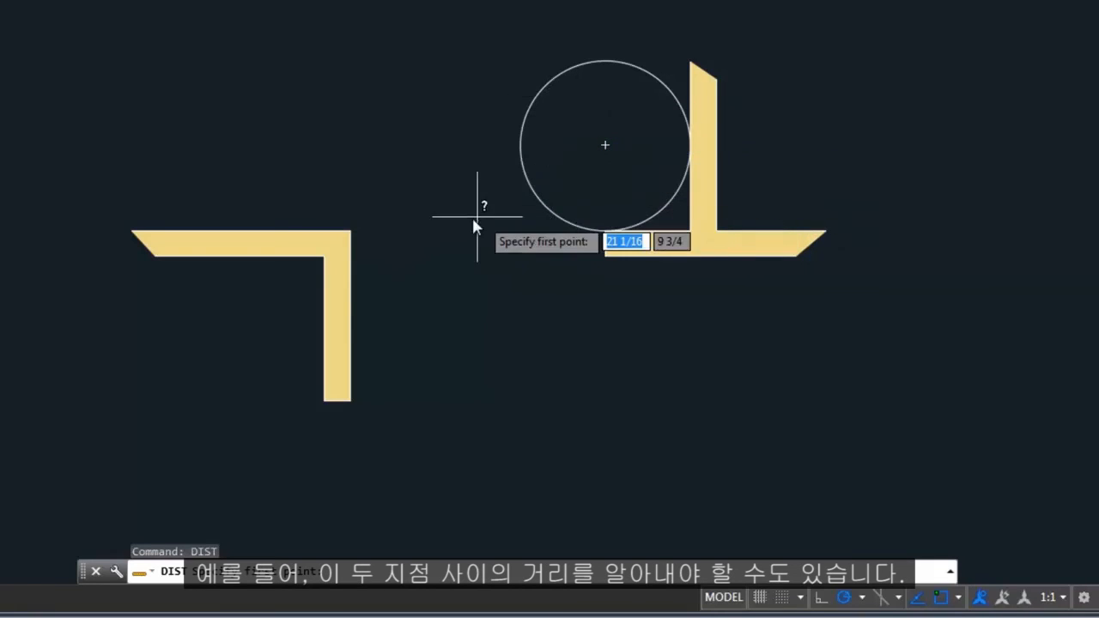
click(350, 231)
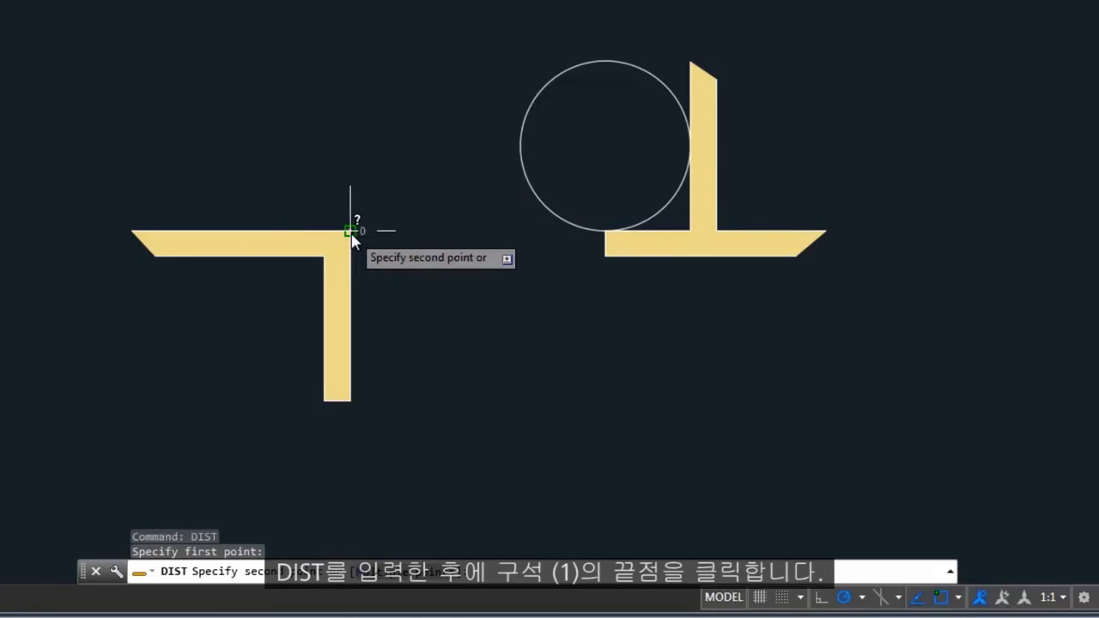
key(F8)
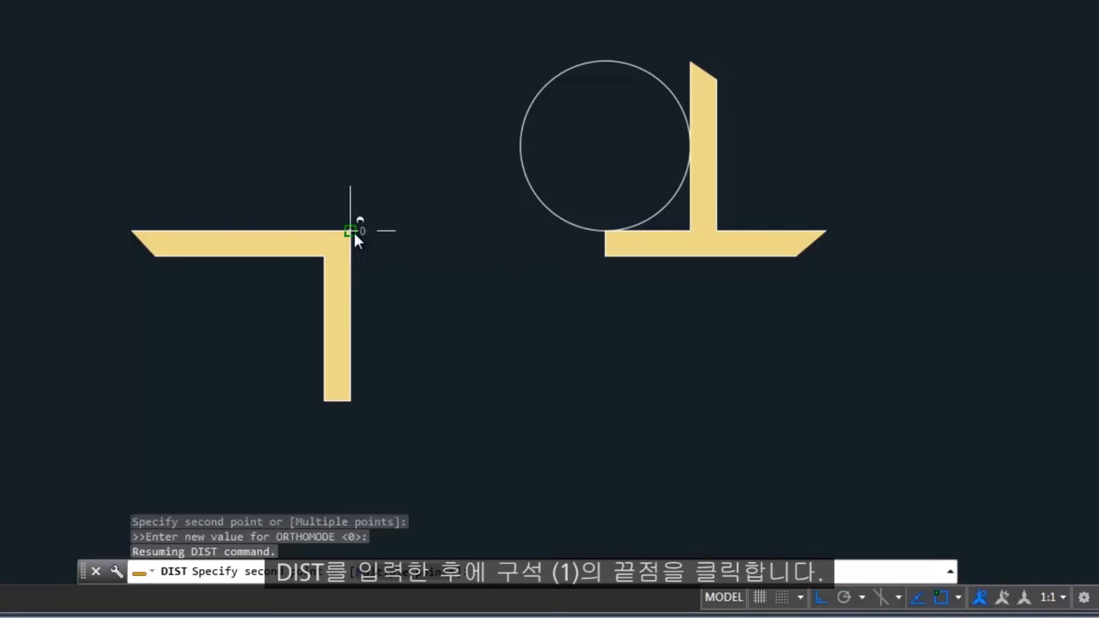
shift+right_click(353, 230)
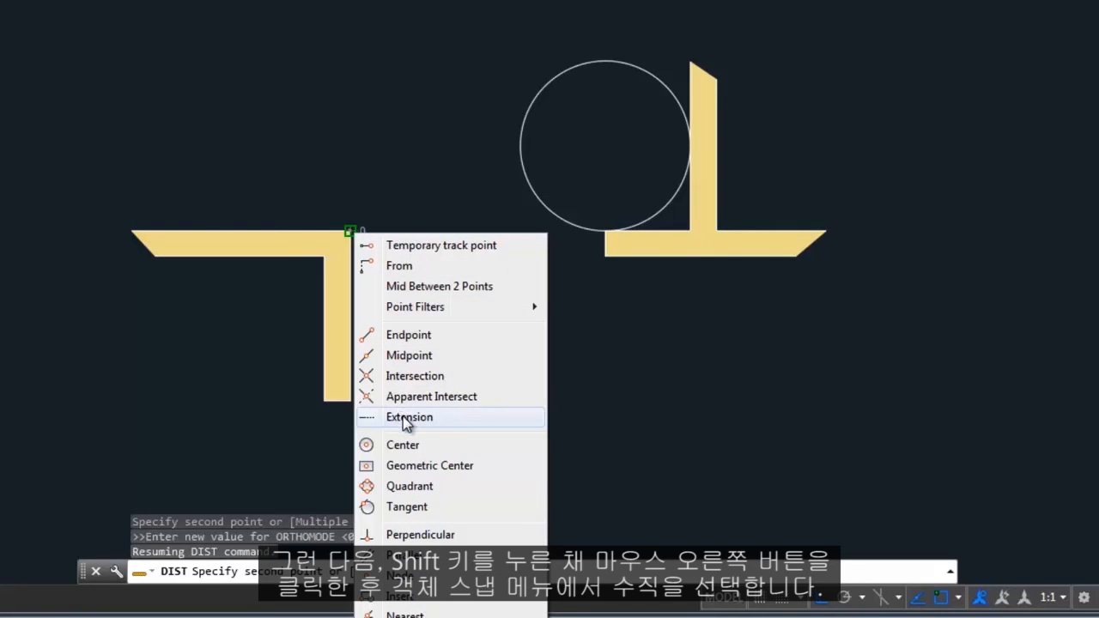
click(413, 536)
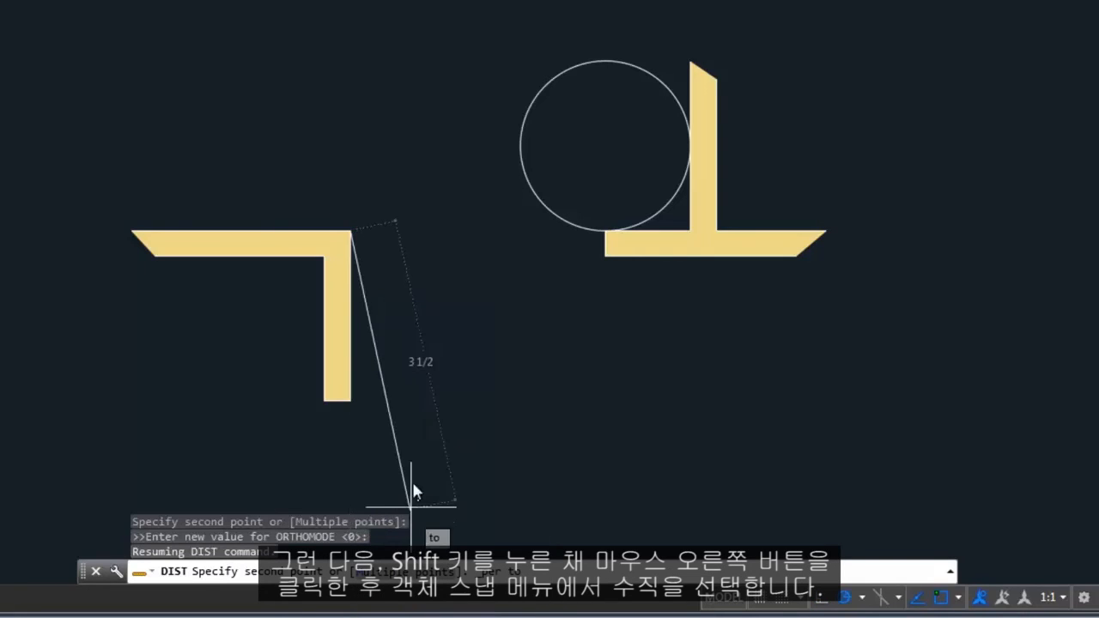
click(522, 180)
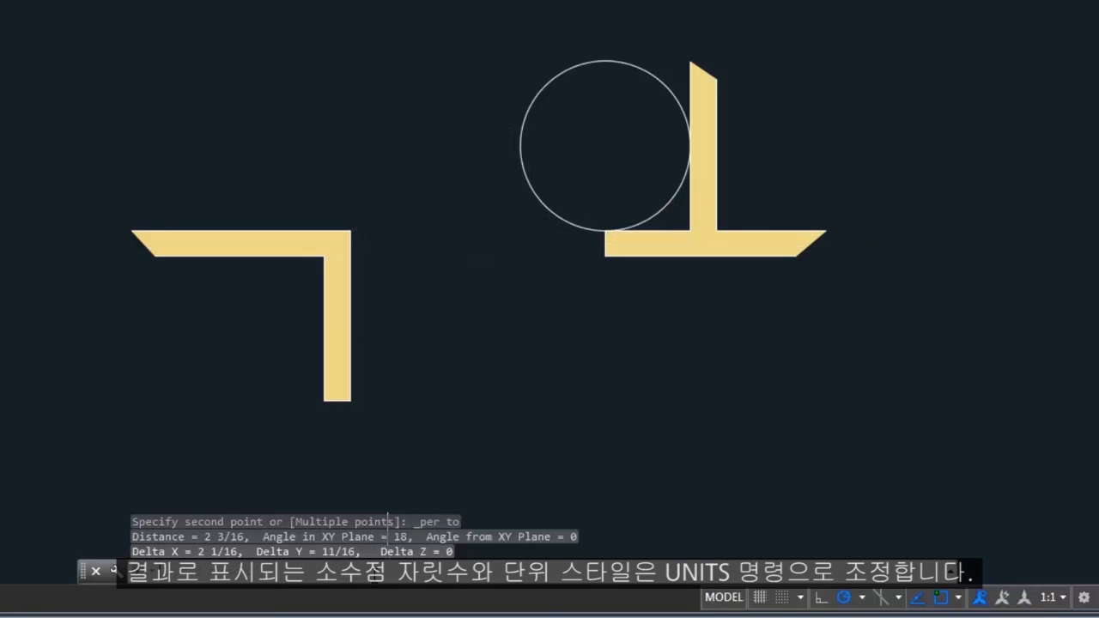
Step: Review the angle precision options in the Drawing Units settings and accept the dialog
text(UNITS)
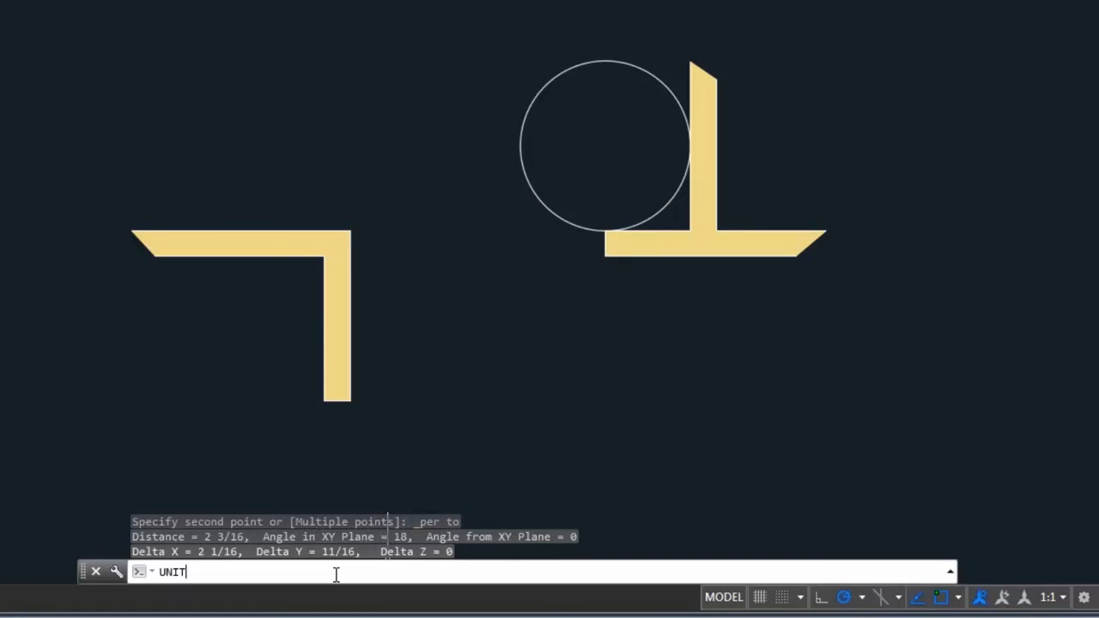
click(250, 444)
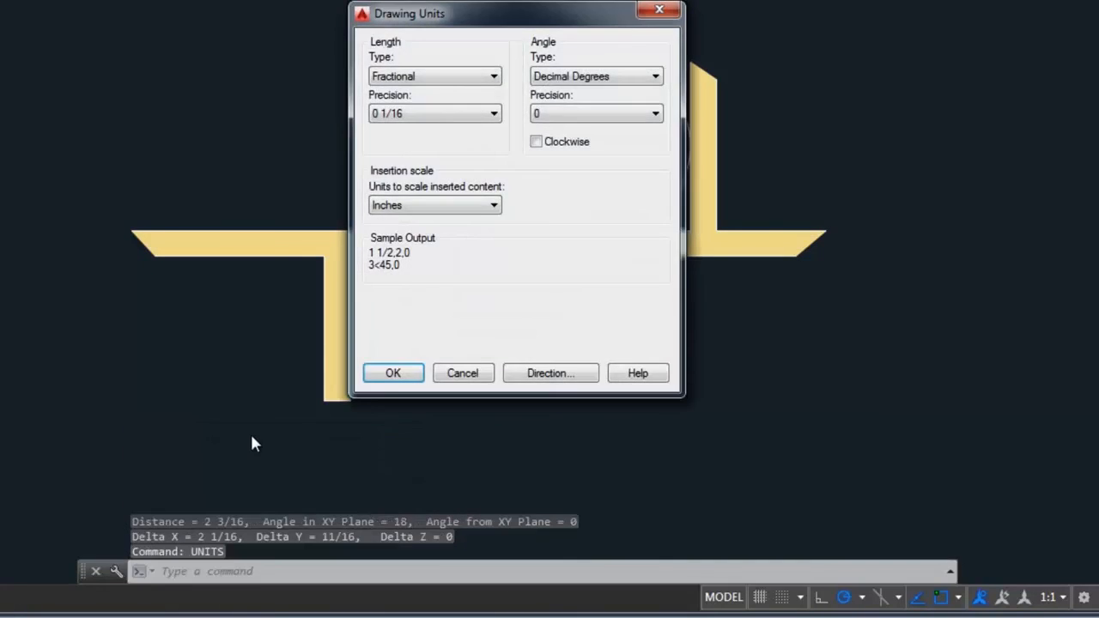
click(560, 114)
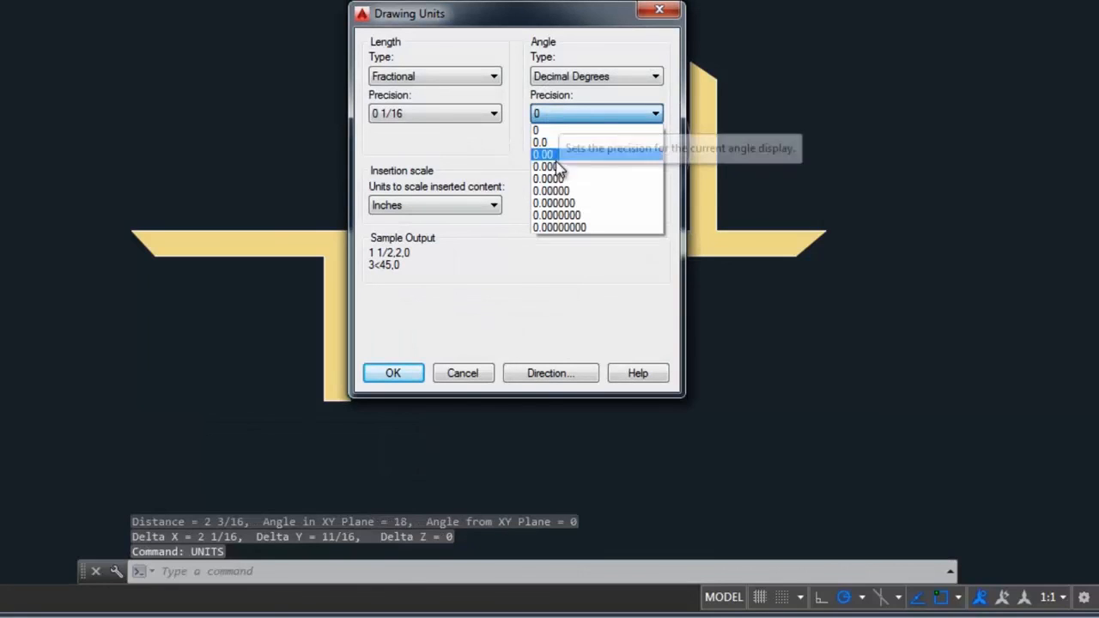
click(399, 384)
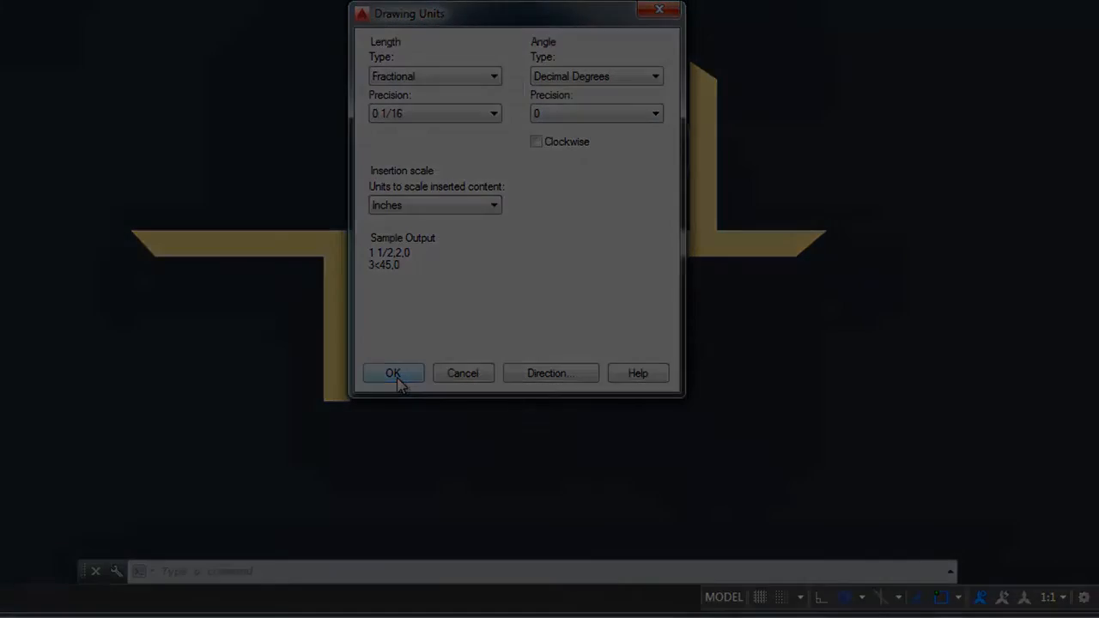